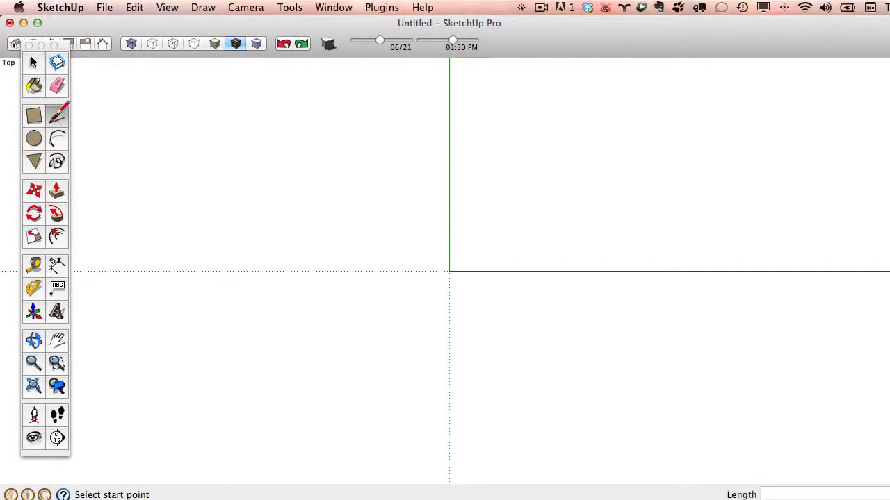
Draw a closed rectangle with the Line tool so it fills in as a face.
{"action": "left_click", "coordinate": [216, 169]}
{"action": "left_click", "coordinate": [513, 170]}
{"action": "left_click", "coordinate": [514, 321]}
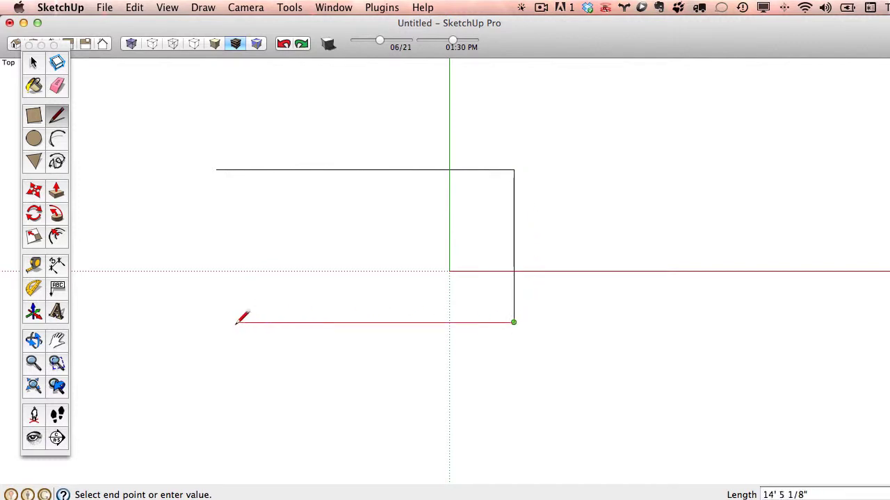
{"action": "left_click", "coordinate": [216, 322]}
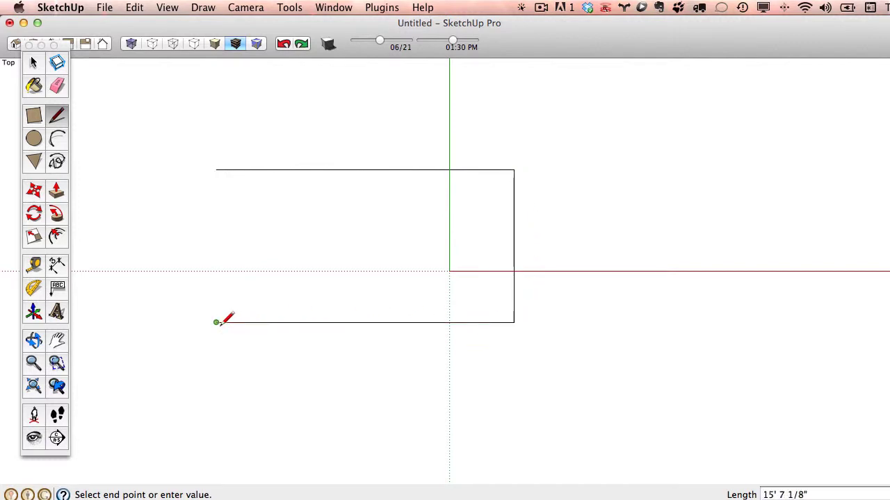
{"action": "left_click", "coordinate": [216, 170]}
Draw two parallel diagonal lines from the left edge to the top edge, the second extending past it.
{"action": "left_click", "coordinate": [216, 215]}
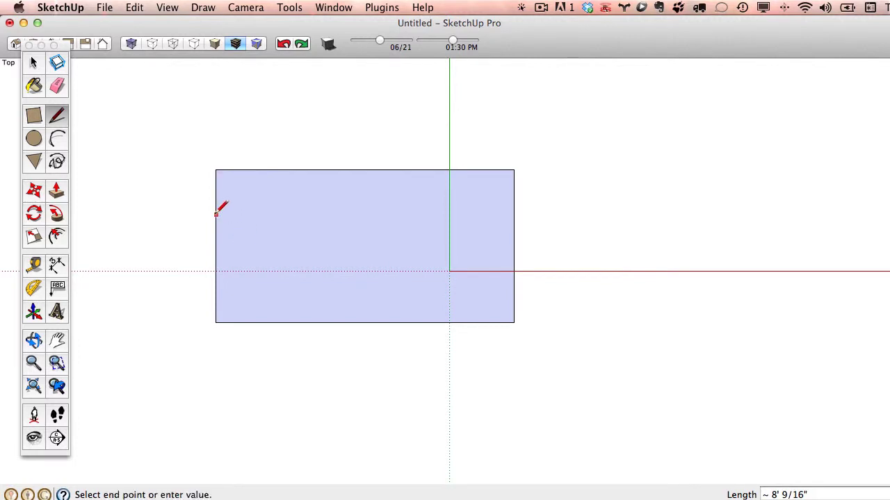
{"action": "left_click", "coordinate": [331, 170]}
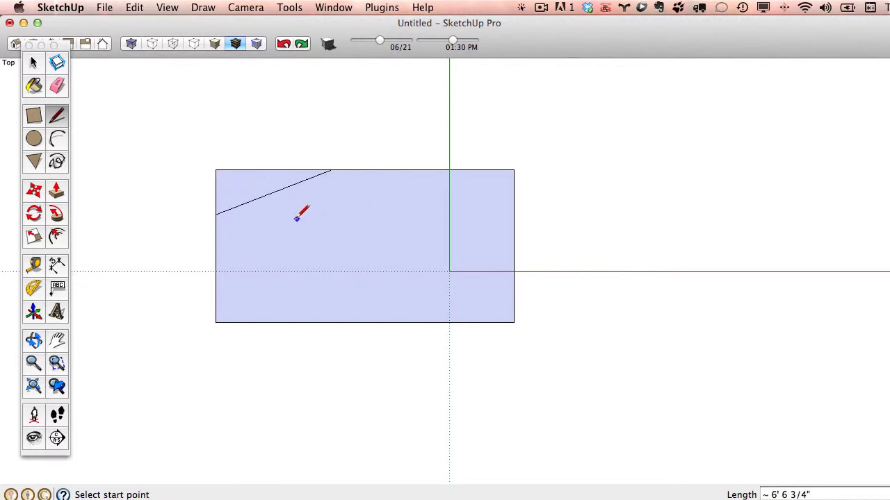
{"action": "left_click", "coordinate": [216, 236]}
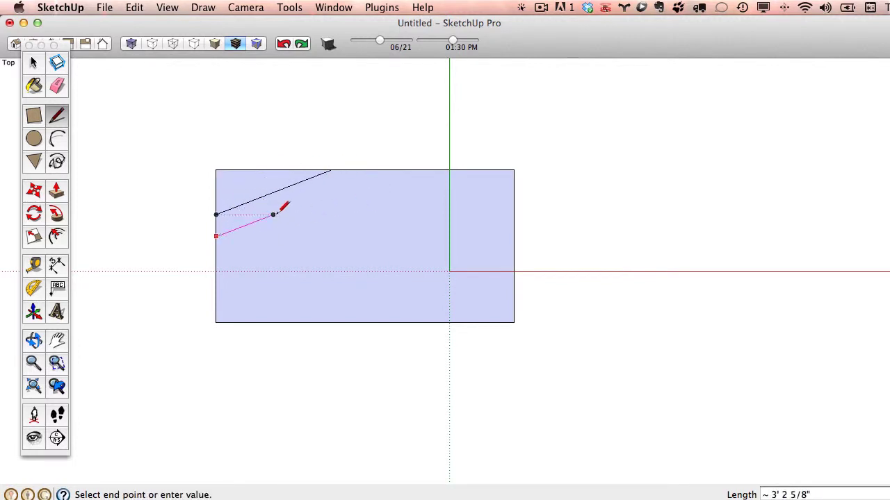
{"action": "left_click", "coordinate": [370, 170]}
{"action": "left_click", "coordinate": [434, 152]}
In Model Info Units, set length format to Decimal (Feet) and uncheck Enable length snapping.
{"action": "key", "text": "Escape"}
{"action": "left_click", "coordinate": [337, 8]}
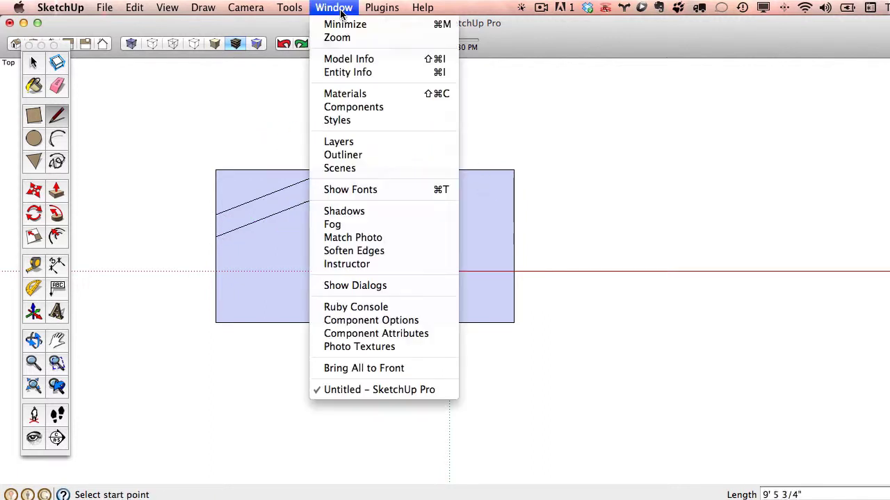
{"action": "left_click", "coordinate": [356, 61]}
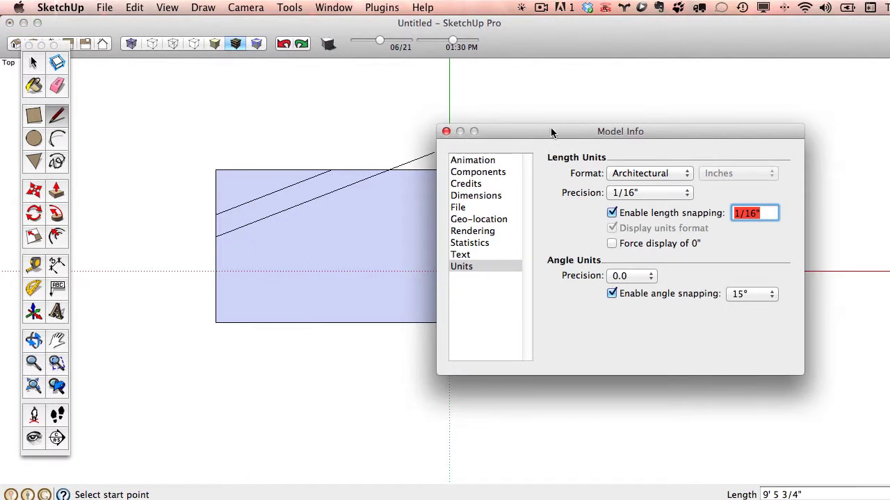
{"action": "left_click_drag", "start_coordinate": [552, 132], "coordinate": [602, 79]}
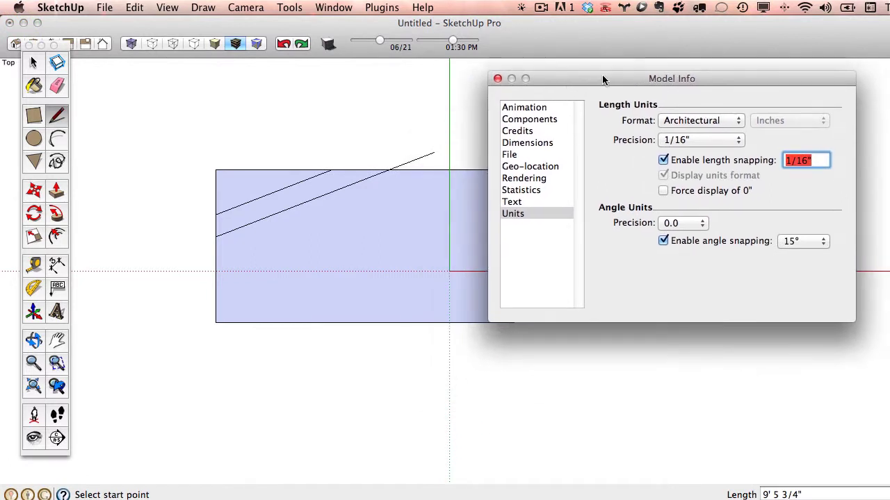
{"action": "left_click", "coordinate": [695, 115]}
{"action": "left_click", "coordinate": [690, 134]}
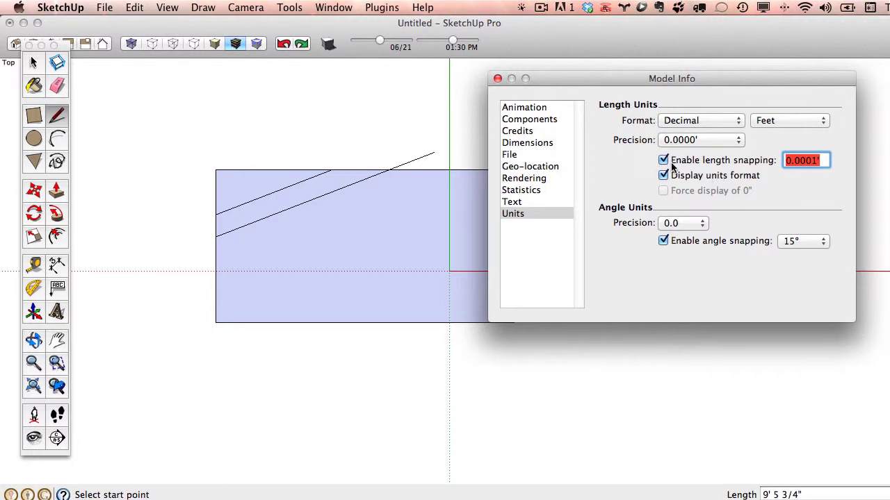
{"action": "left_click", "coordinate": [666, 161]}
Turn on the Profiles edge style for thick outline edges.
{"action": "left_click", "coordinate": [497, 79]}
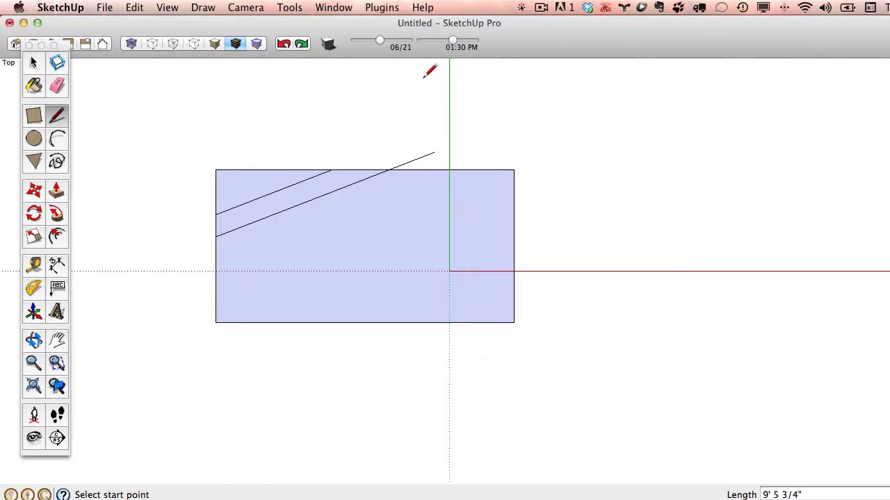
{"action": "left_click", "coordinate": [134, 7]}
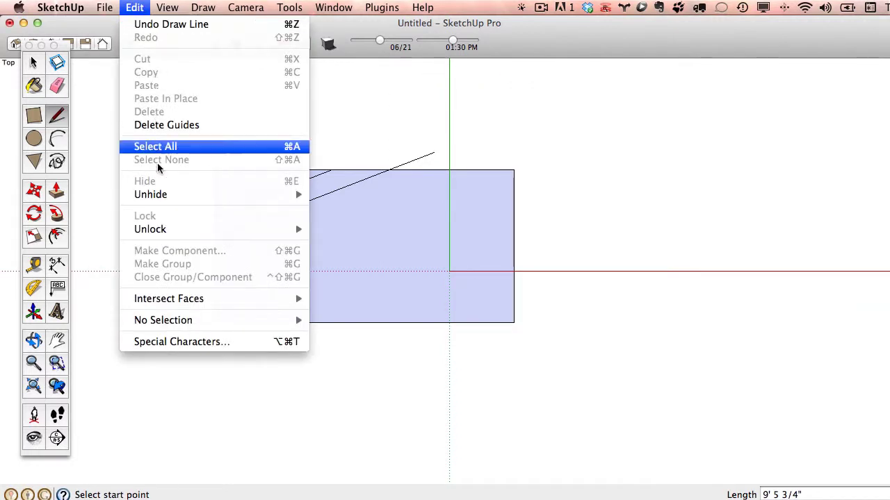
{"action": "mouse_move", "coordinate": [171, 7]}
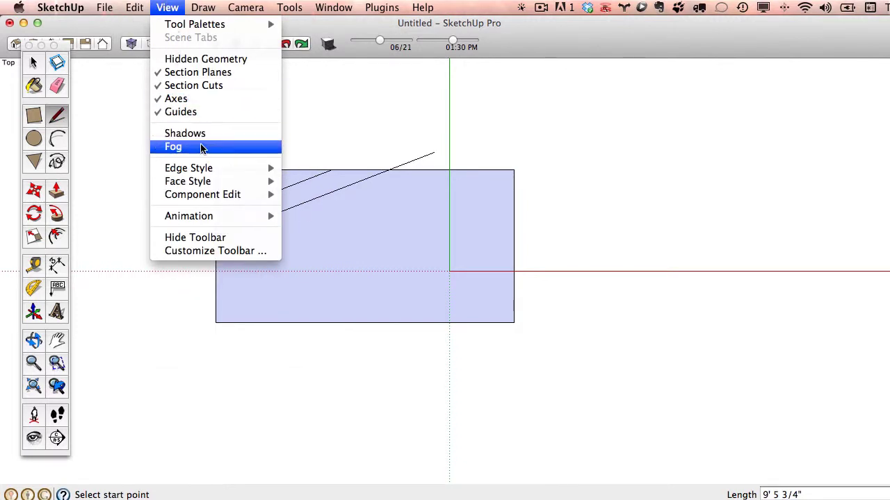
{"action": "mouse_move", "coordinate": [206, 171]}
{"action": "left_click", "coordinate": [314, 203]}
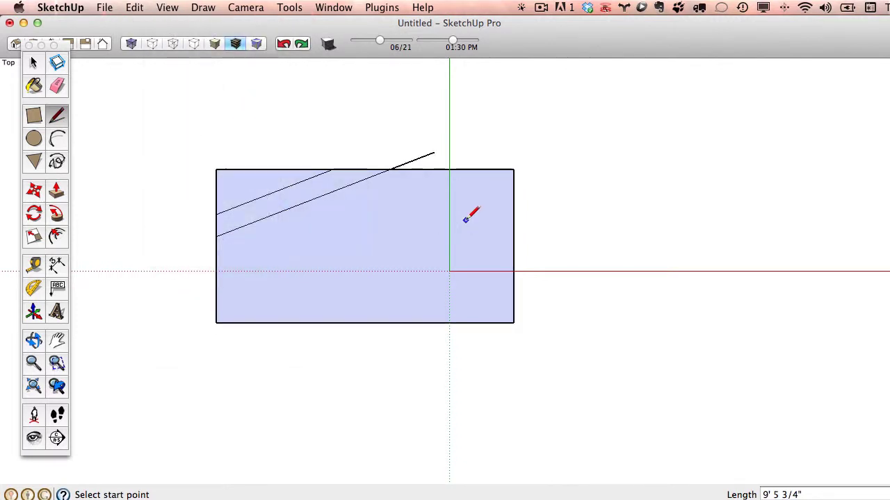
Erase the line stub above the rectangle, then delete the rectangle and all its lines.
{"action": "left_click", "coordinate": [57, 85]}
{"action": "left_click", "coordinate": [416, 162]}
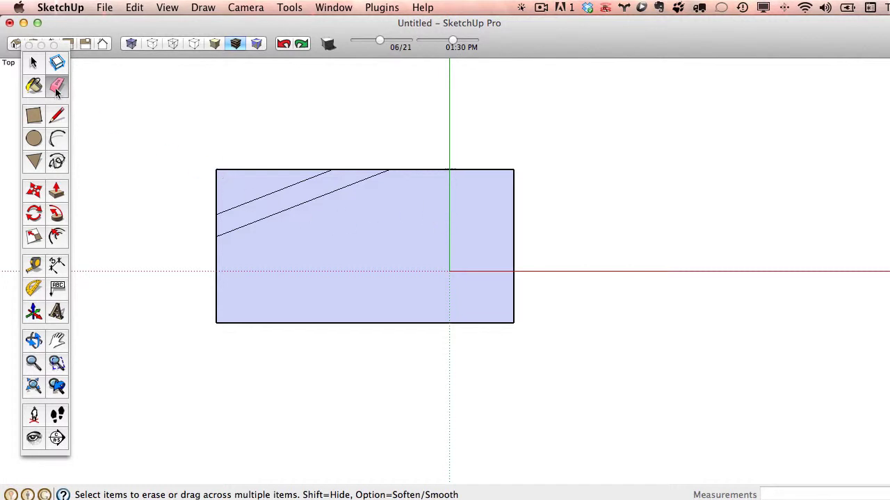
{"action": "left_click", "coordinate": [33, 62]}
{"action": "left_click_drag", "start_coordinate": [184, 145], "coordinate": [569, 347]}
{"action": "key", "text": "Delete"}
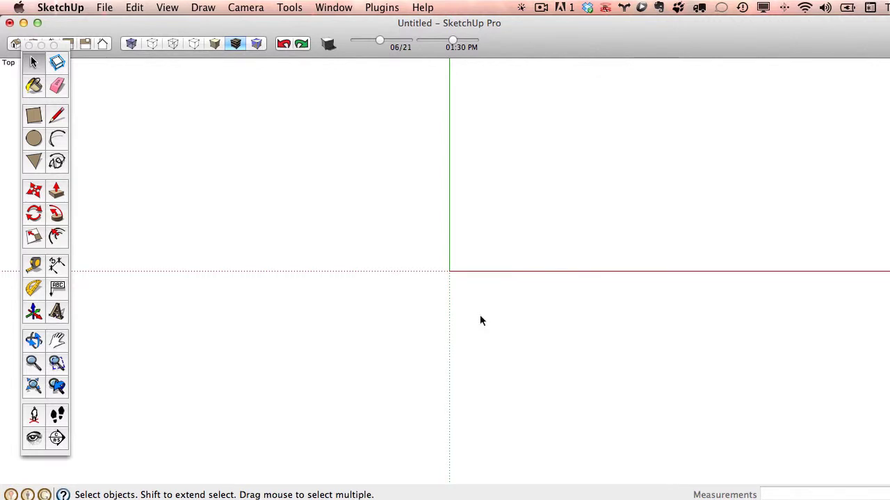
{"action": "left_click", "coordinate": [57, 116]}
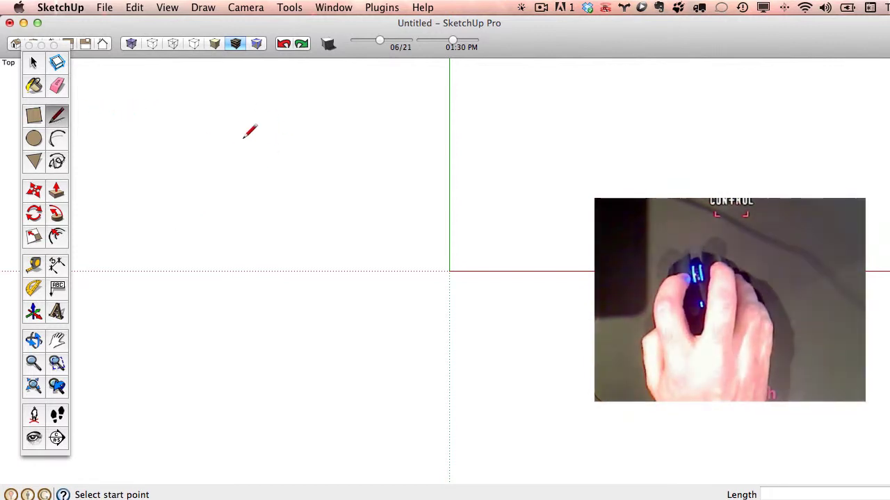
Draw a 25-foot horizontal line starting in the upper-left of the canvas.
{"action": "left_click", "coordinate": [243, 137]}
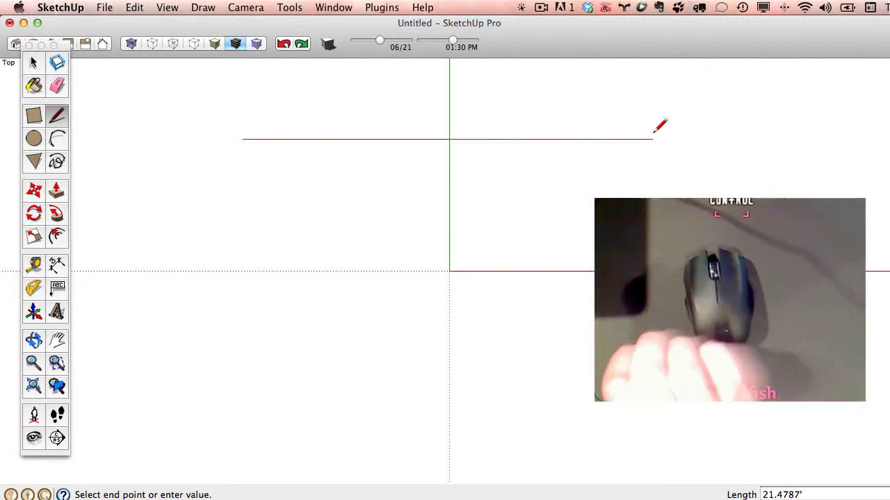
{"action": "left_click_drag", "start_coordinate": [657, 135], "coordinate": [788, 493]}
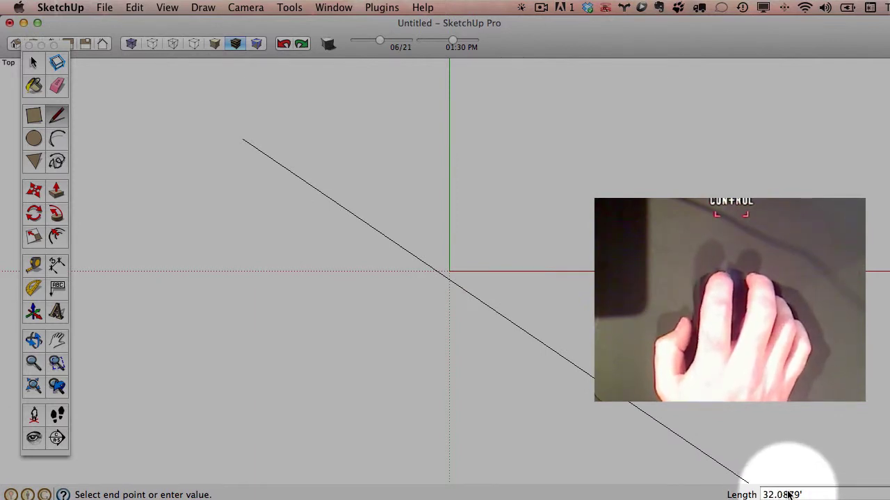
{"action": "left_click_drag", "start_coordinate": [788, 493], "coordinate": [735, 495]}
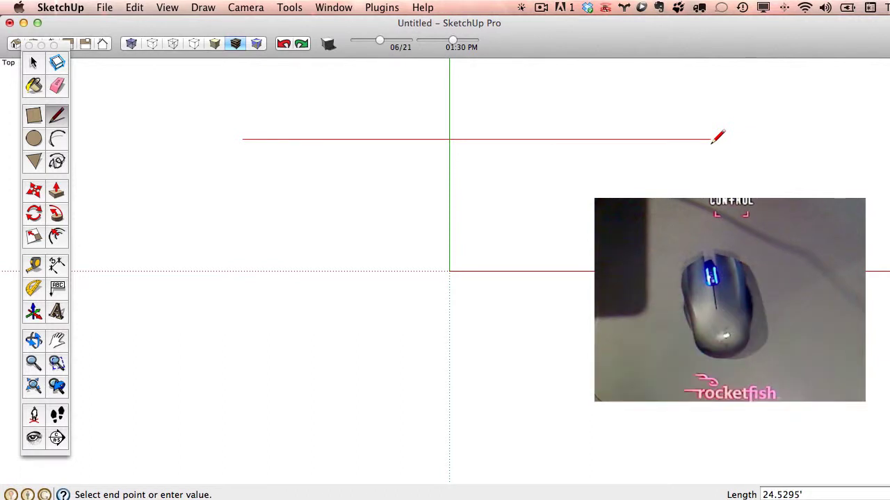
{"action": "type", "text": "25"}
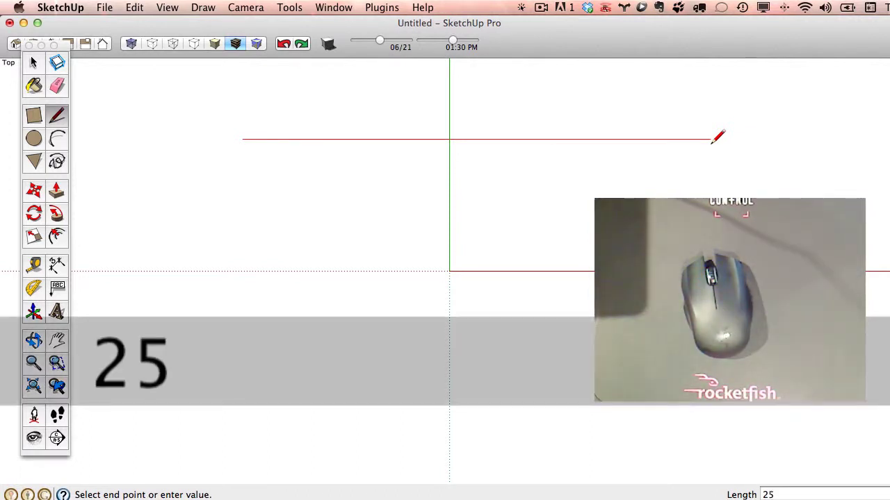
{"action": "key", "text": "Return"}
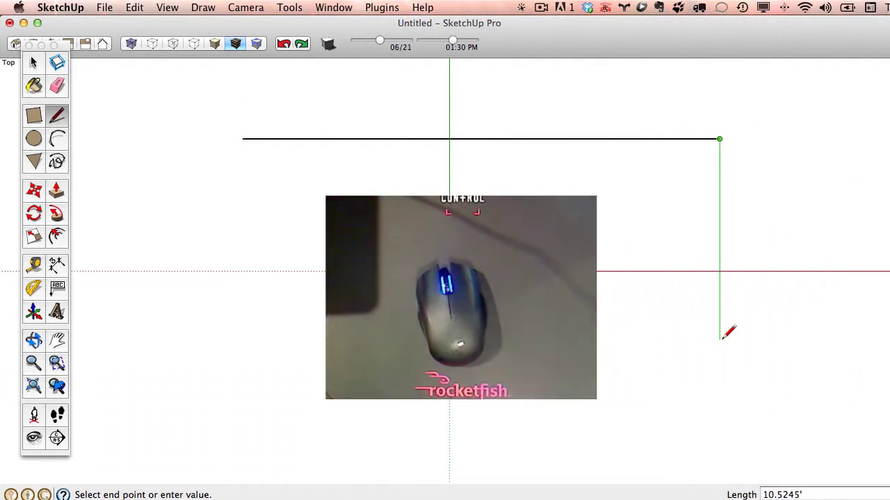
Continue the outline with edges of 10', 20' and 60'.
{"action": "type", "text": "10'"}
{"action": "key", "text": "Return"}
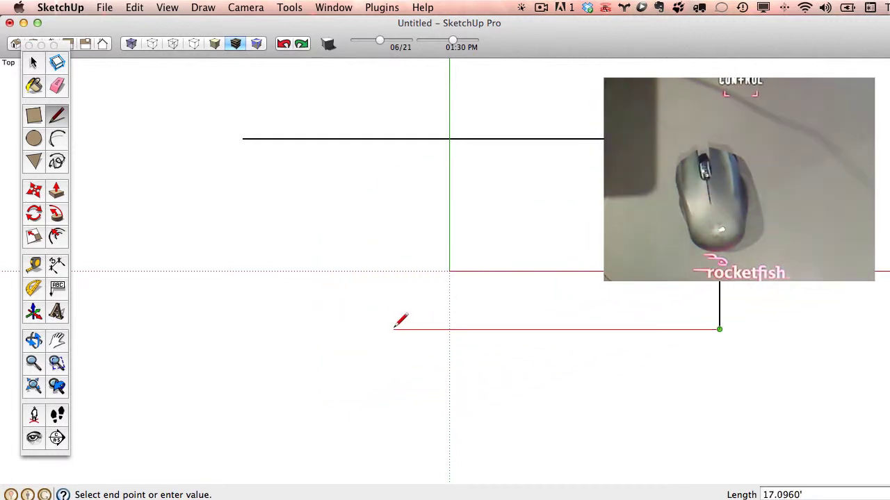
{"action": "type", "text": "20'"}
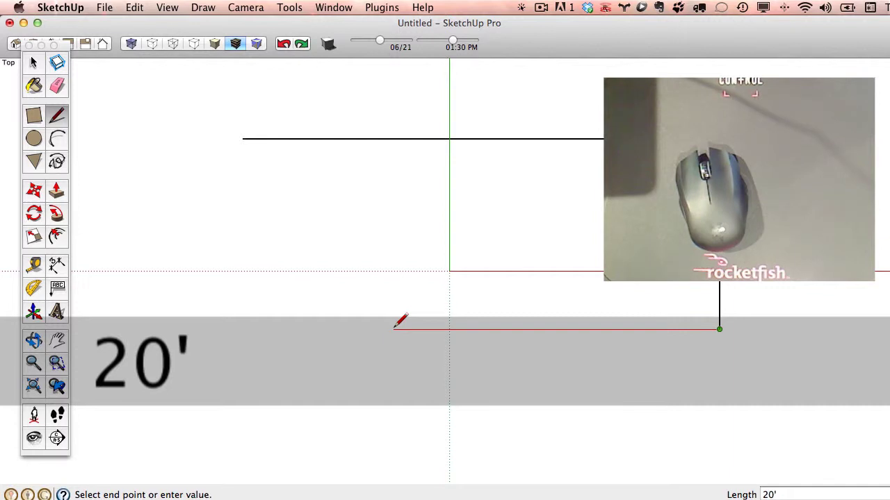
{"action": "key", "text": "Return"}
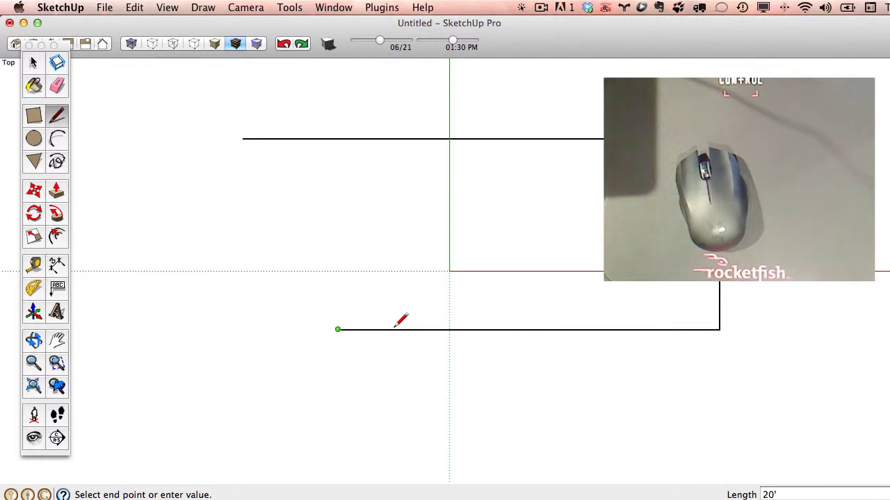
{"action": "type", "text": "60'"}
{"action": "key", "text": "Return"}
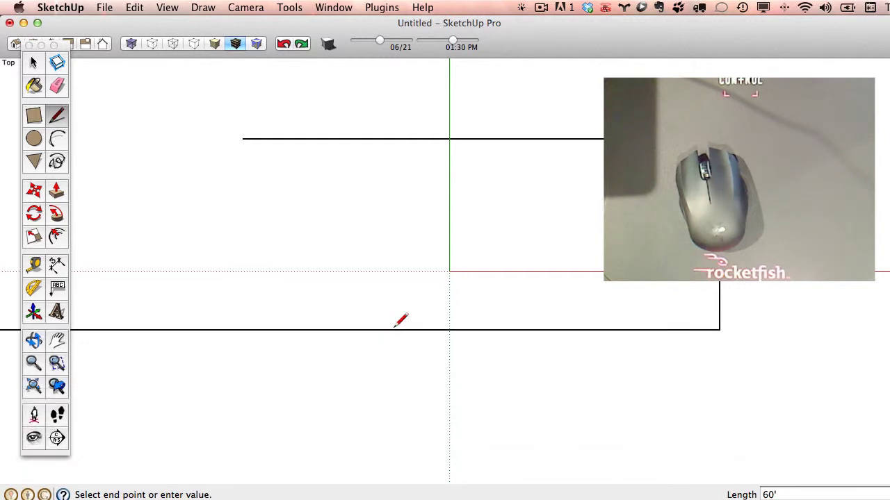
Add further leftward edges of 100mm, 100cm, 80" and 30.
{"action": "type", "text": "100mm"}
{"action": "key", "text": "Return"}
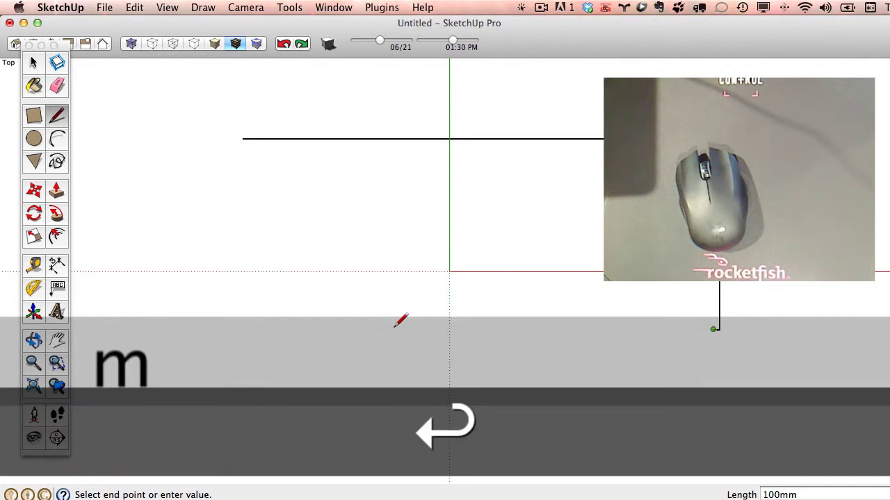
{"action": "type", "text": "100"}
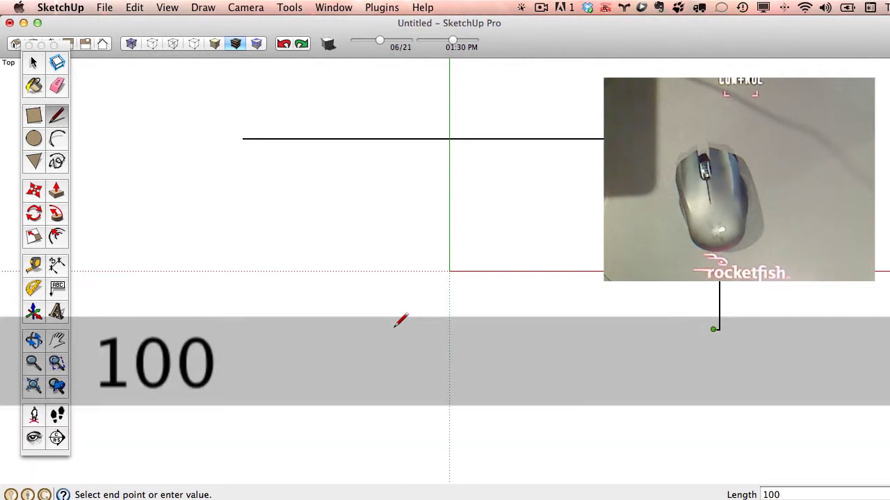
{"action": "type", "text": "cm"}
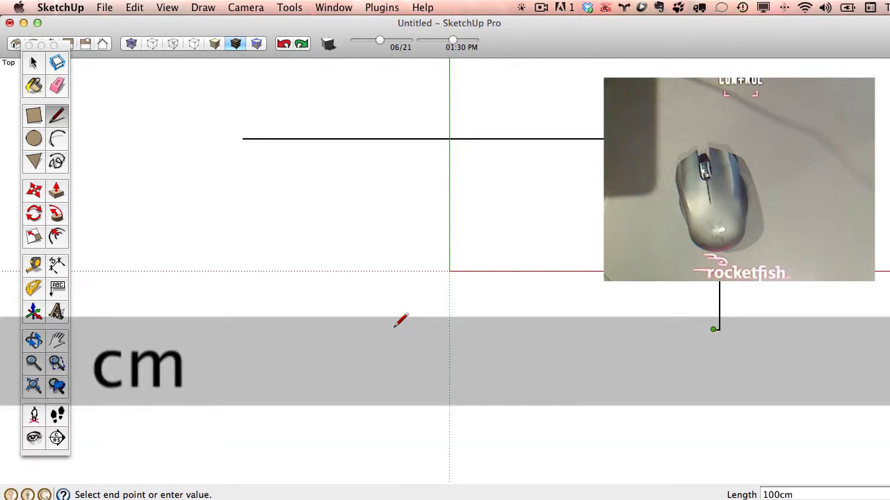
{"action": "key", "text": "Return"}
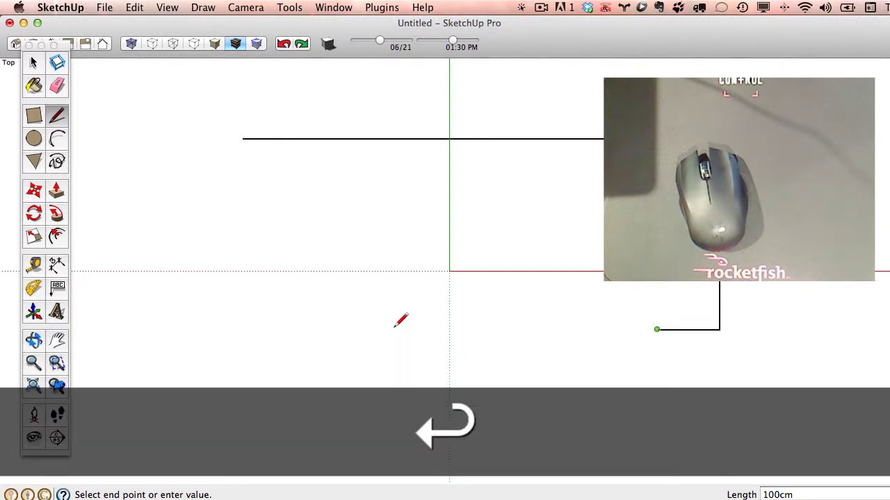
{"action": "type", "text": "80"}
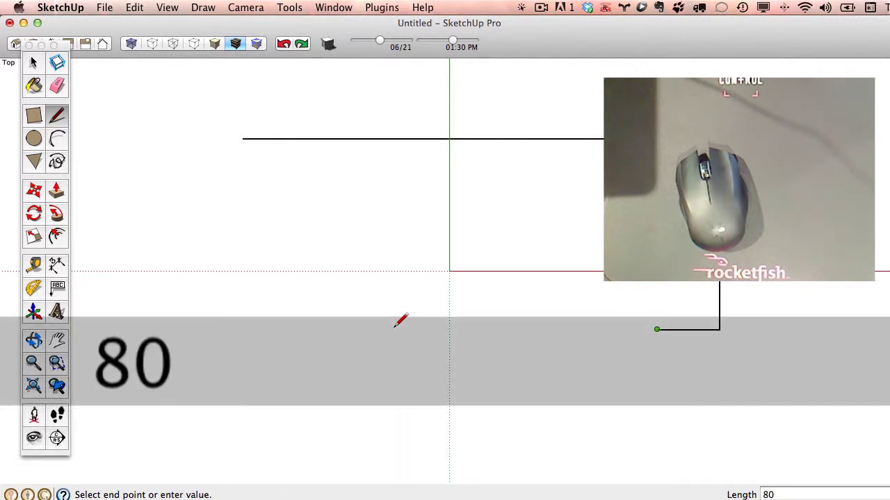
{"action": "key", "text": "shift"}
{"action": "type", "text": "\""}
{"action": "key", "text": "Return"}
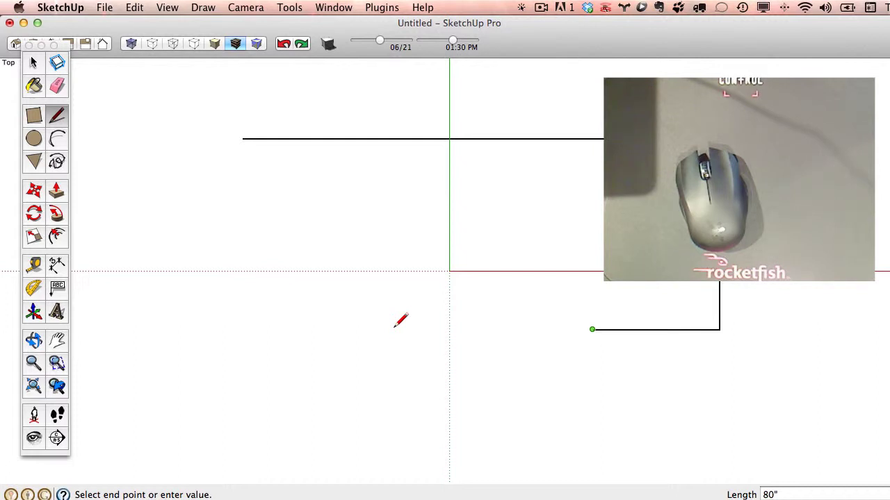
{"action": "type", "text": "30"}
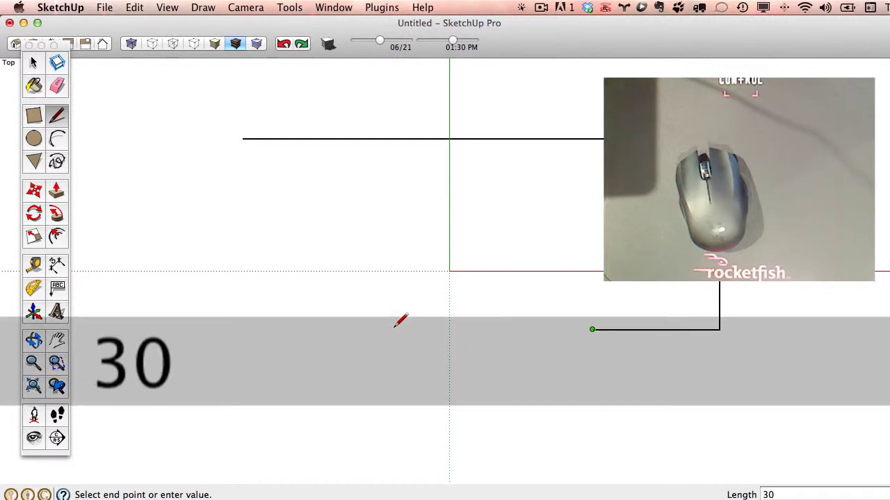
{"action": "key", "text": "Return"}
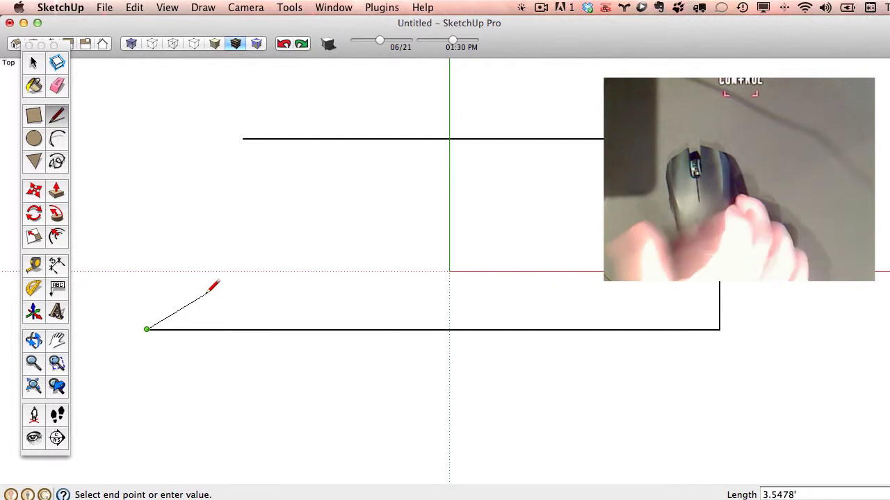
Close the outline with a 25-foot diagonal edge so it becomes a filled face.
{"action": "type", "text": "25"}
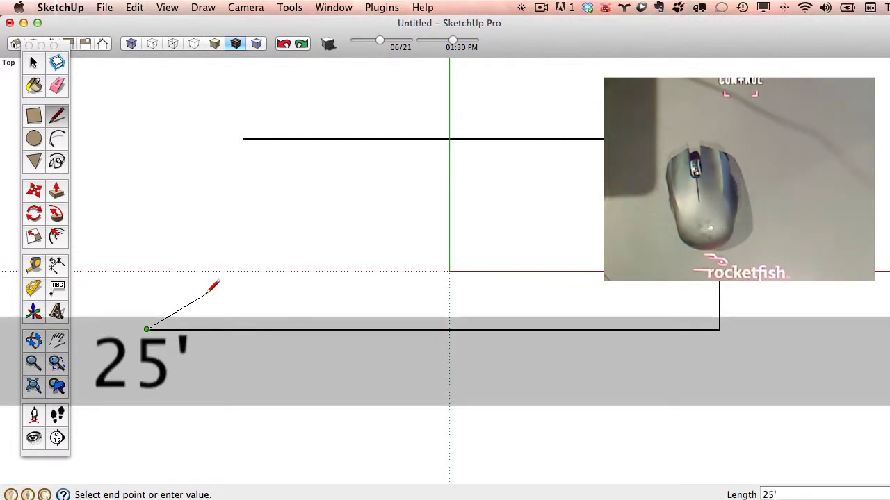
{"action": "key", "text": "Return"}
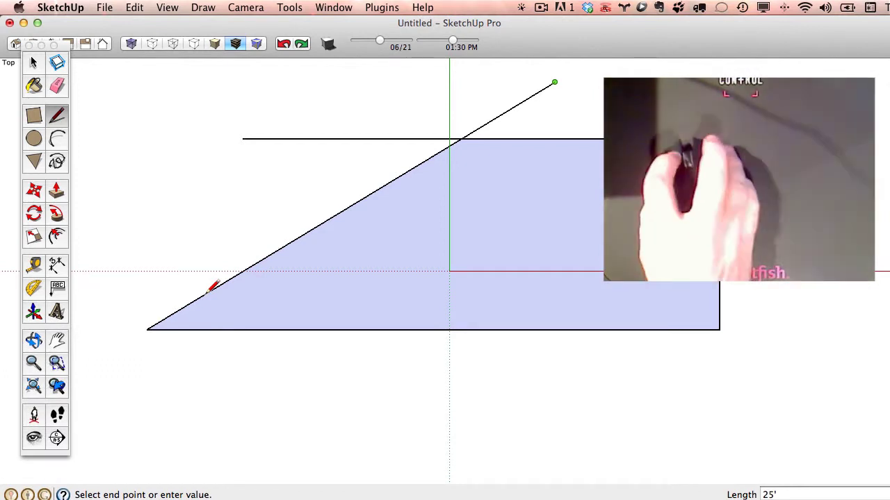
{"action": "left_click", "coordinate": [57, 85]}
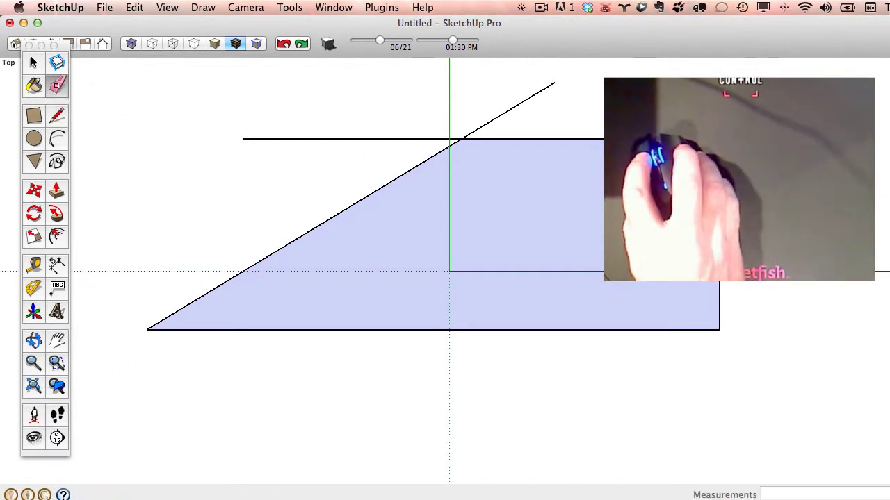
Erase the previous shape and draw a new 25' horizontal top edge.
{"action": "mouse_move", "coordinate": [466, 131]}
{"action": "left_mouse_down"}
{"action": "mouse_move", "coordinate": [693, 322]}
{"action": "mouse_move", "coordinate": [512, 263]}
{"action": "left_mouse_up"}
{"action": "left_click", "coordinate": [57, 116]}
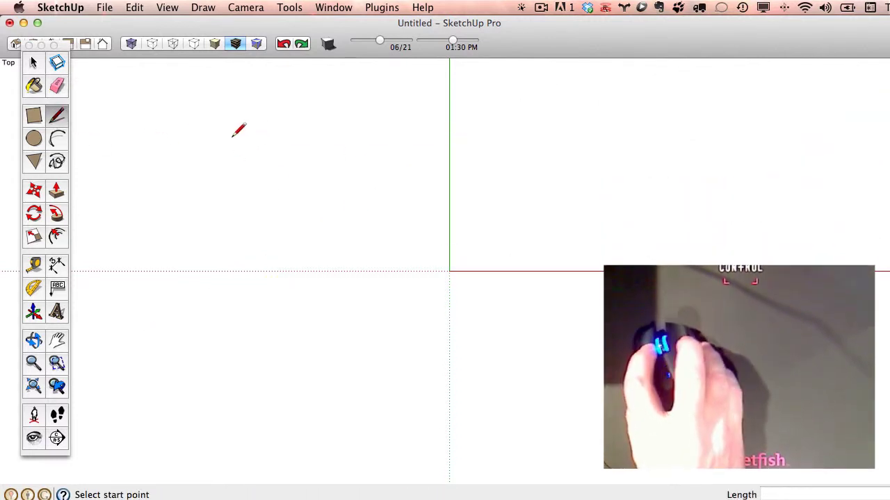
{"action": "left_click", "coordinate": [229, 137]}
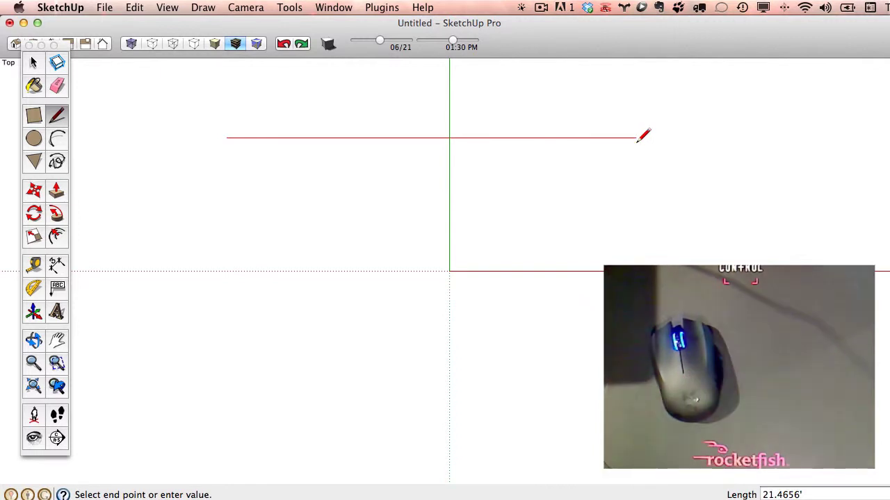
{"action": "type", "text": "25'"}
{"action": "key", "text": "Return"}
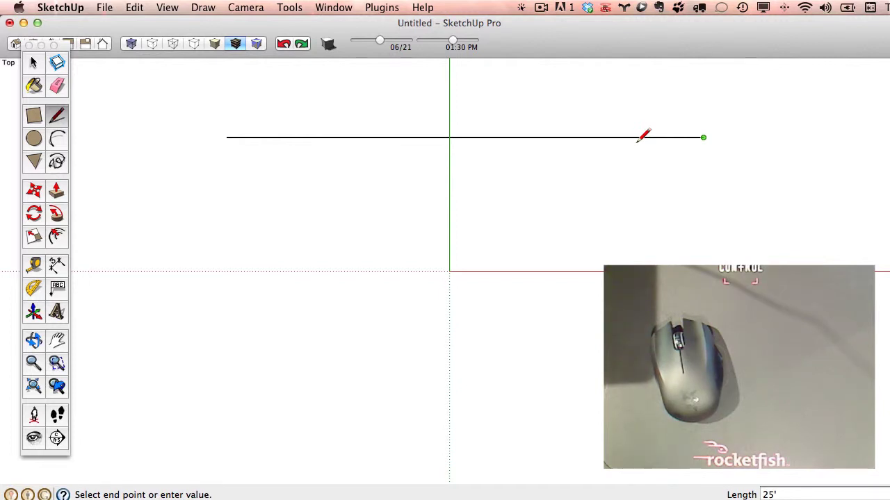
Retype the top edge length through 20, 15 and 100" to 10' 3/5", then add a 10-long diagonal edge.
{"action": "type", "text": "20"}
{"action": "key", "text": "Return"}
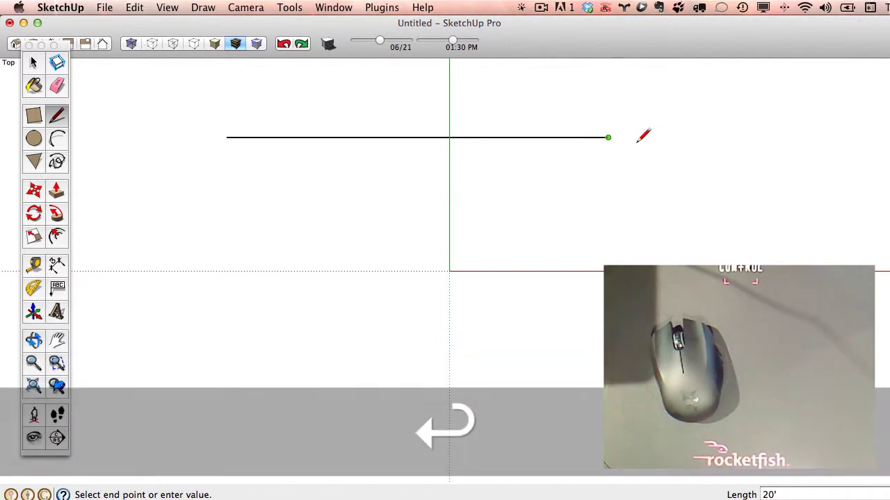
{"action": "type", "text": "15"}
{"action": "key", "text": "Return"}
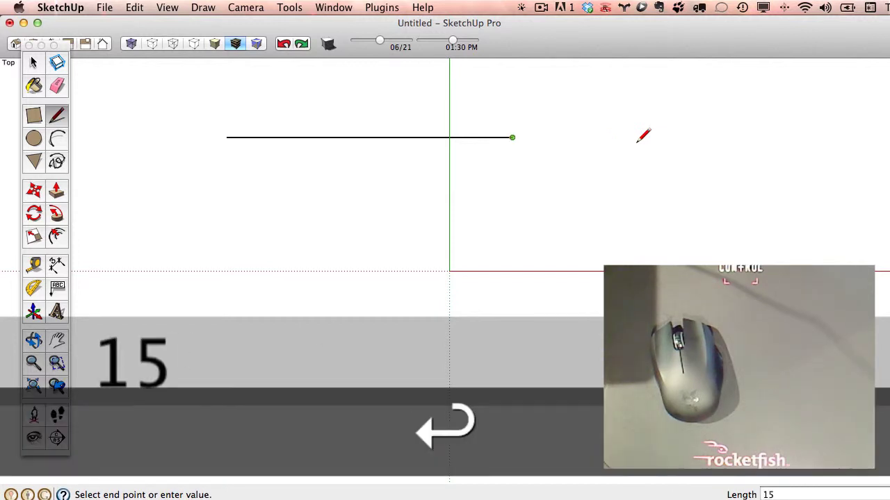
{"action": "type", "text": "100"}
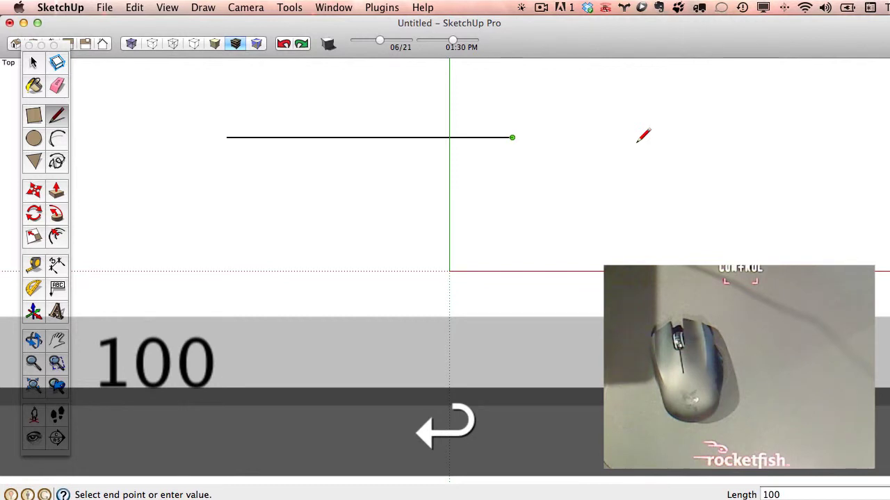
{"action": "type", "text": "\""}
{"action": "key", "text": "Return"}
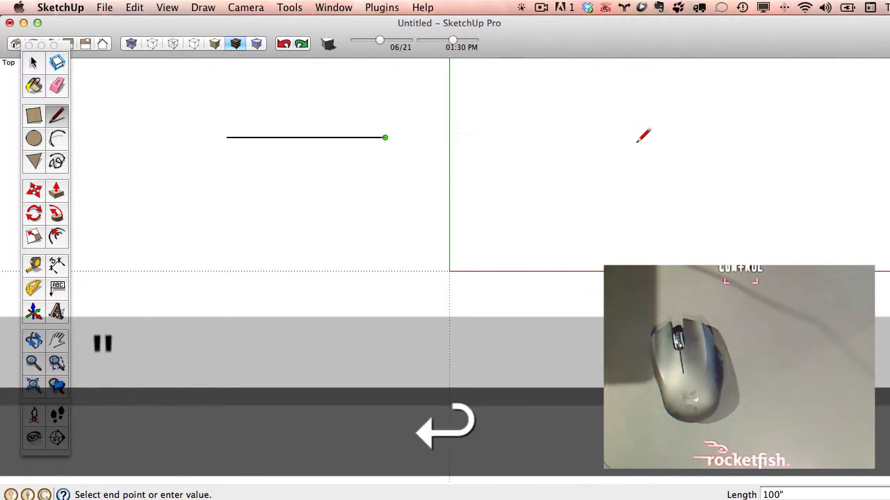
{"action": "type", "text": "10"}
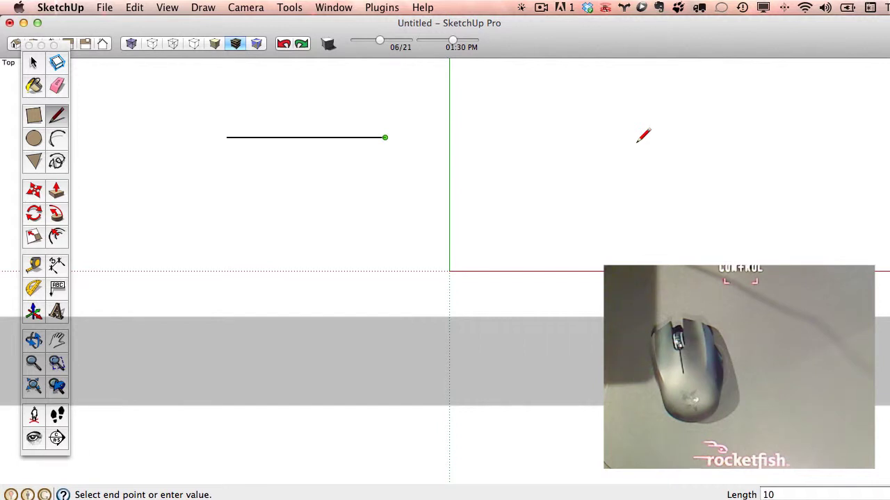
{"action": "type", "text": "' 3/5\""}
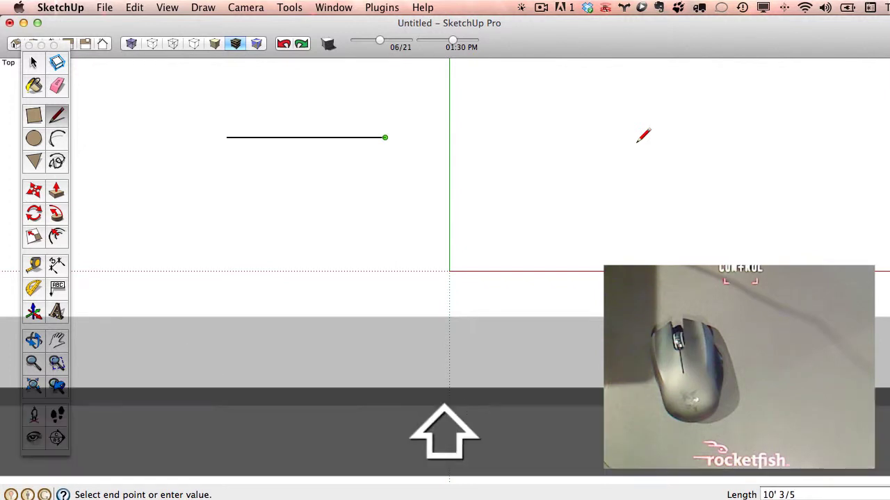
{"action": "key", "text": "Return"}
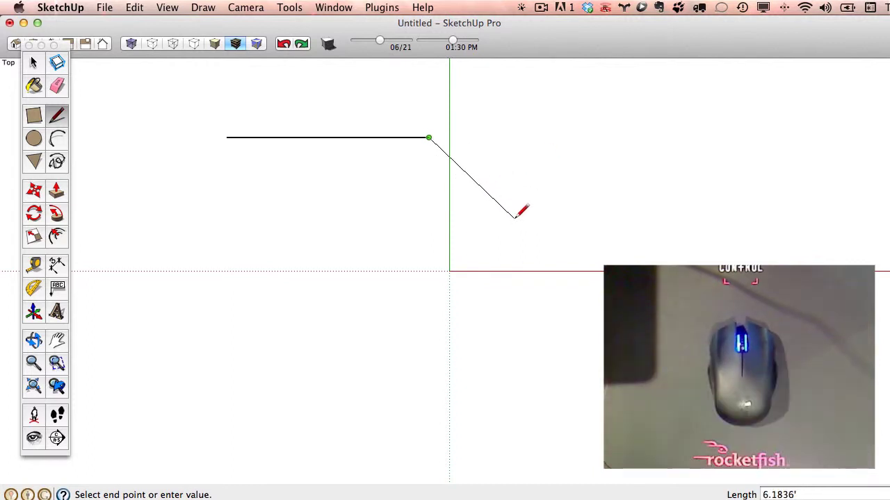
{"action": "type", "text": "10"}
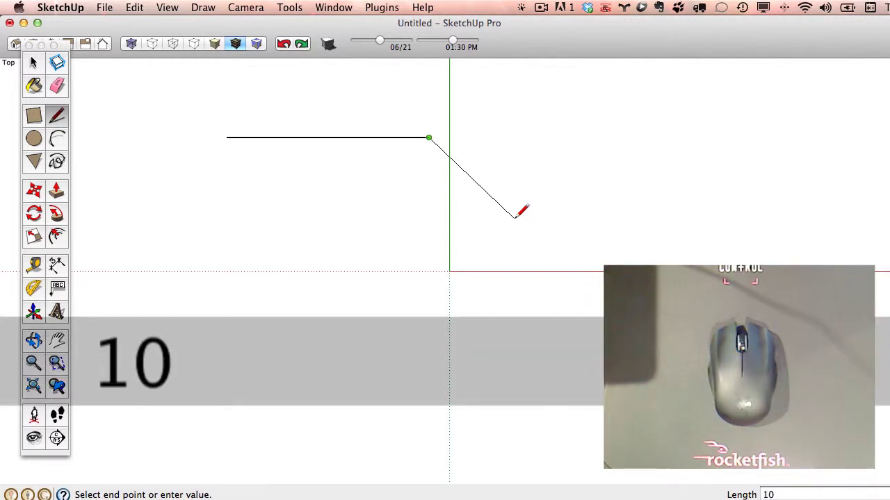
{"action": "key", "text": "Return"}
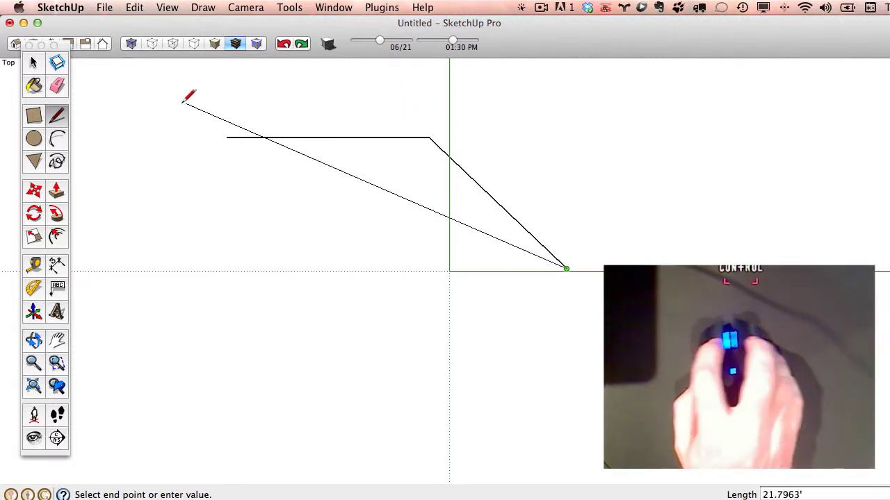
Erase the old lines and start a new outline with its right edge and first notch.
{"action": "left_click", "coordinate": [57, 86]}
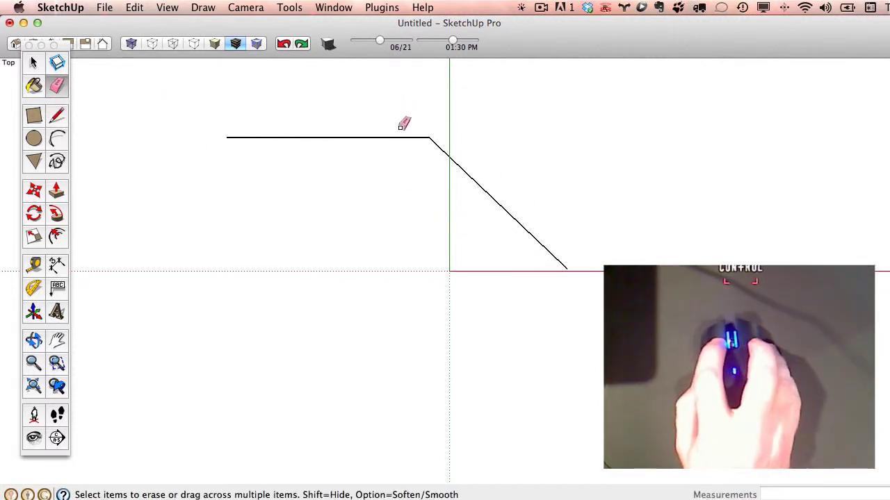
{"action": "left_click", "coordinate": [468, 152]}
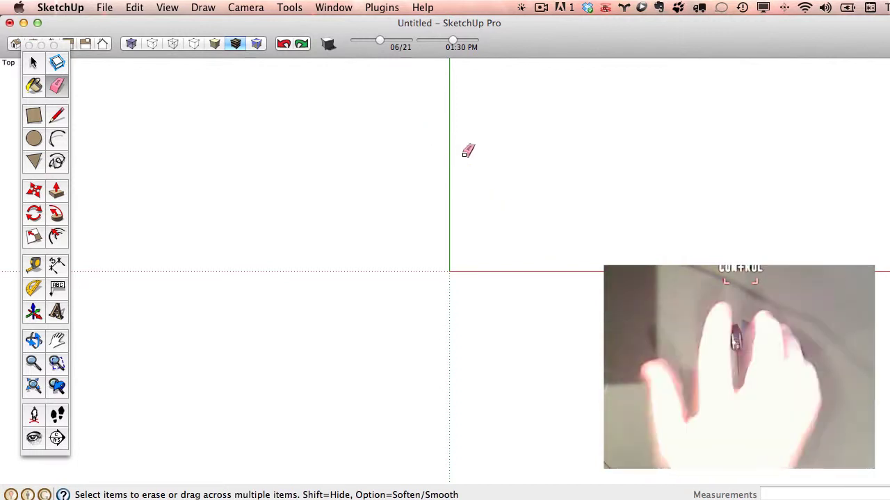
{"action": "left_click", "coordinate": [57, 116]}
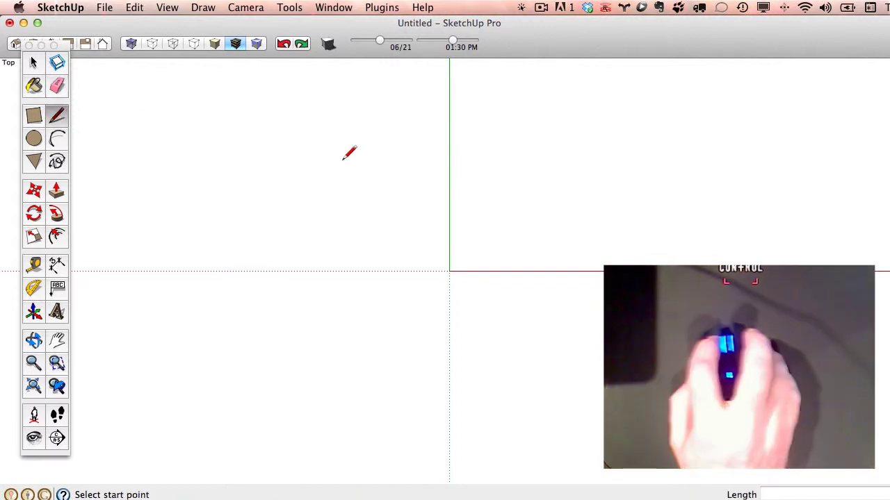
{"action": "left_click", "coordinate": [306, 133]}
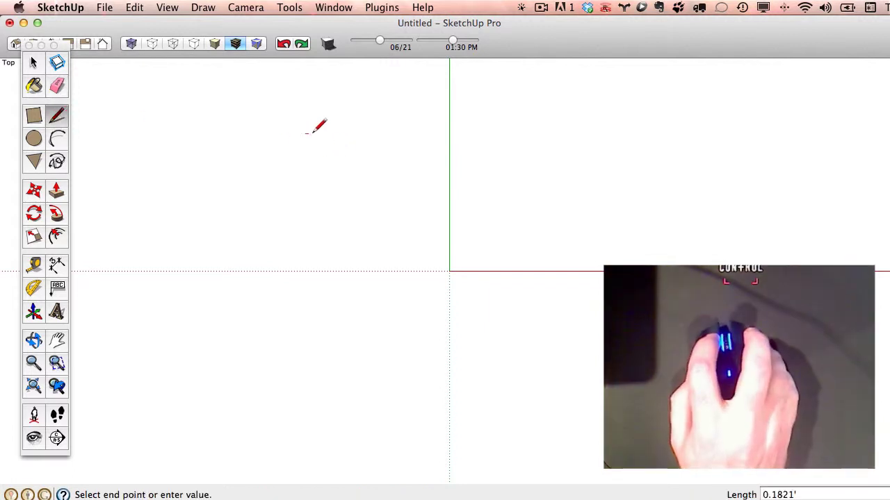
{"action": "left_click", "coordinate": [602, 189]}
{"action": "left_click", "coordinate": [523, 189]}
{"action": "left_click", "coordinate": [523, 238]}
{"action": "left_click", "coordinate": [602, 238]}
Draw the second notch and bottom edge, closing the outline at its starting corner.
{"action": "left_click", "coordinate": [602, 349]}
{"action": "left_click", "coordinate": [523, 349]}
{"action": "left_click", "coordinate": [523, 441]}
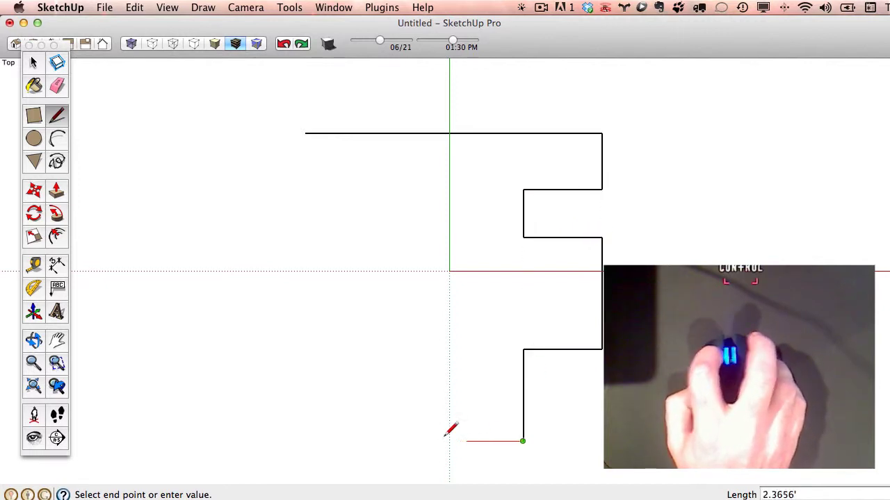
{"action": "left_click", "coordinate": [246, 441]}
{"action": "left_click", "coordinate": [305, 134]}
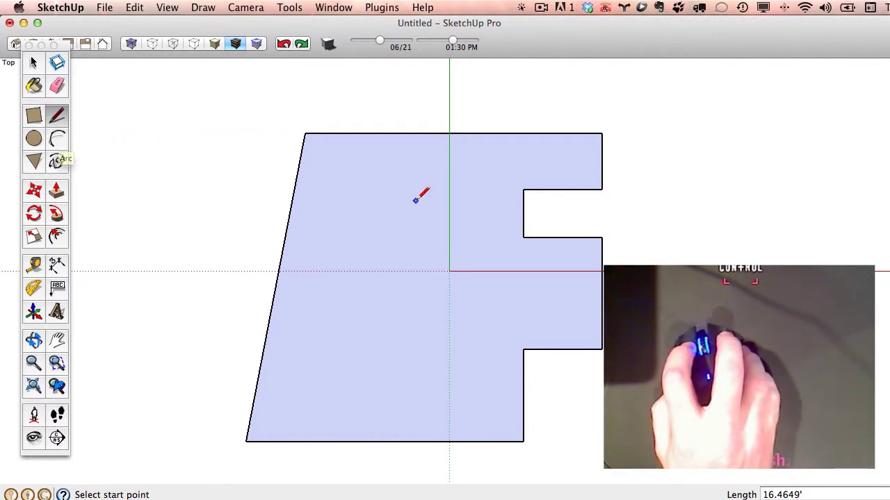
Draw an arc from the top-right corner to the first notch, adjusting its bulge to 20cm.
{"action": "left_click", "coordinate": [56, 143]}
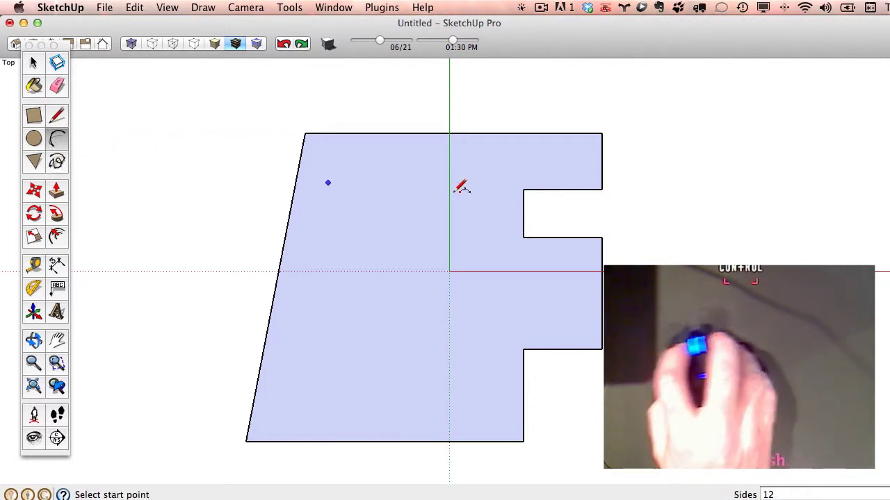
{"action": "left_click", "coordinate": [601, 133]}
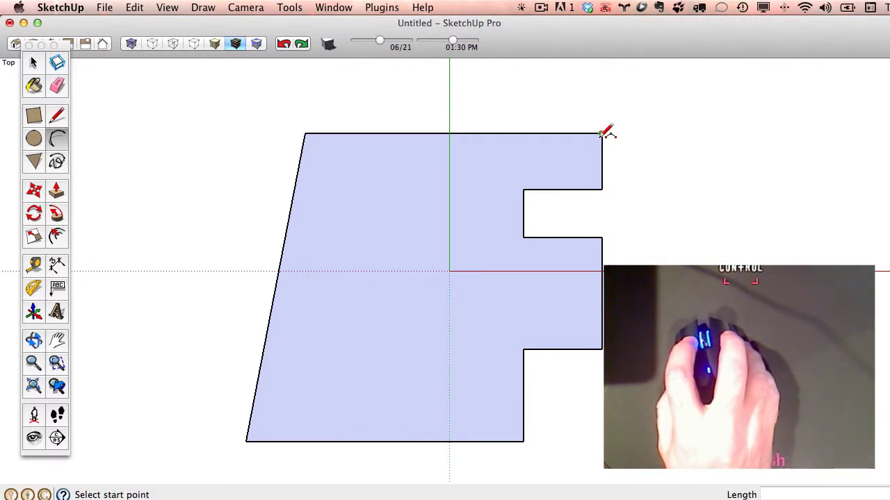
{"action": "left_click", "coordinate": [602, 189]}
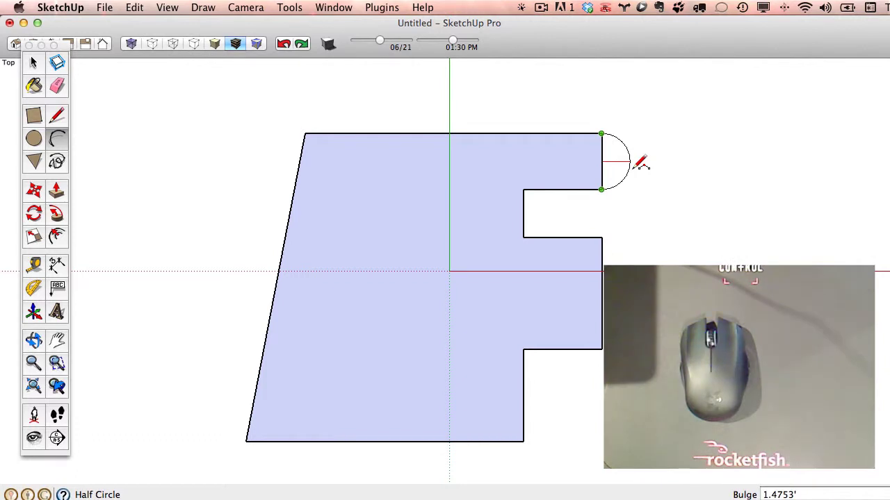
{"action": "type", "text": "3"}
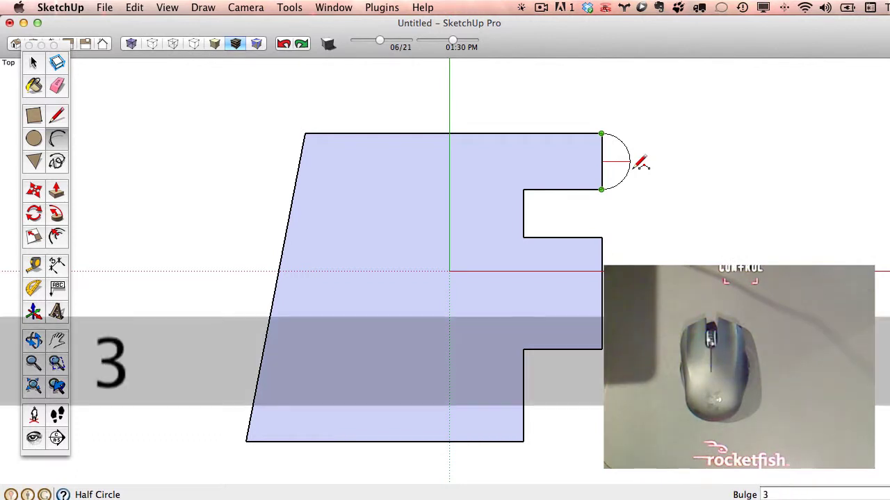
{"action": "key", "text": "Return"}
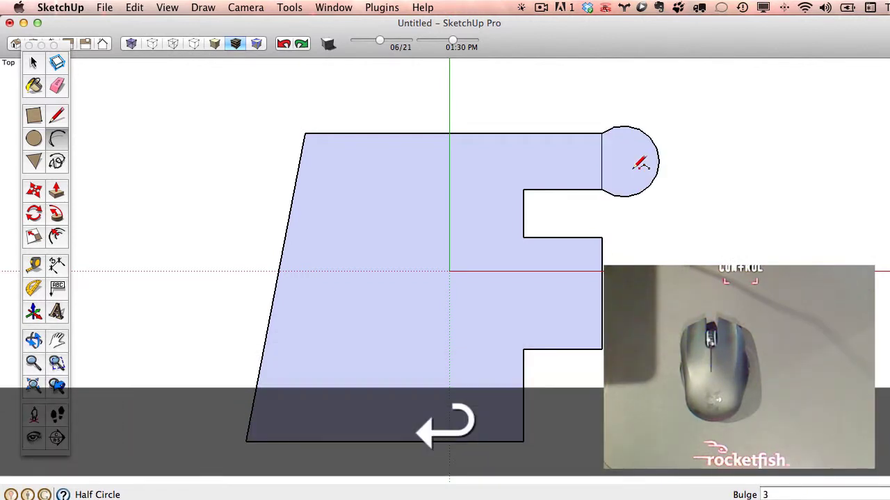
{"action": "type", "text": "1"}
{"action": "key", "text": "Return"}
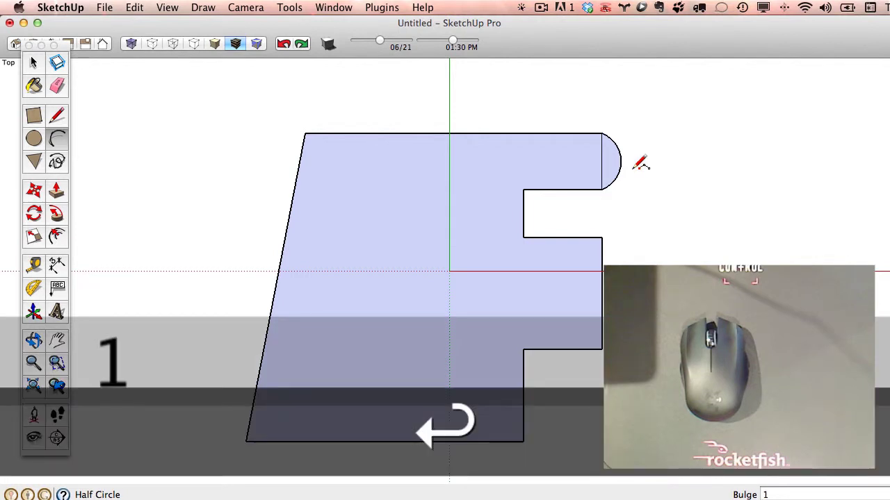
{"action": "type", "text": "20cm"}
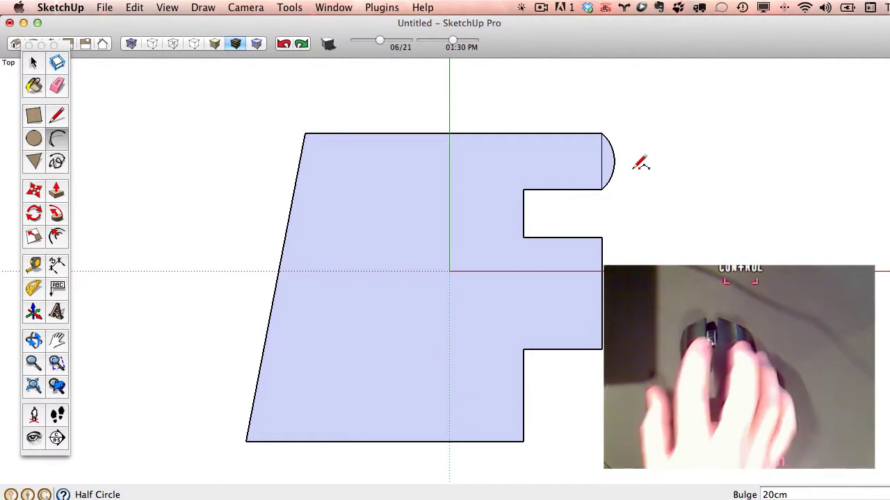
Set the Circle tool to 24 sides, briefly trying 48 in between.
{"action": "left_click", "coordinate": [33, 141]}
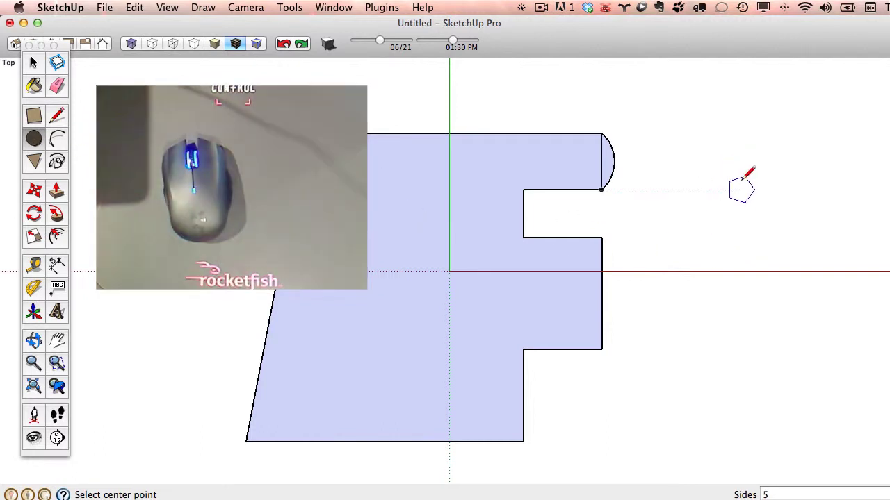
{"action": "type", "text": "24s"}
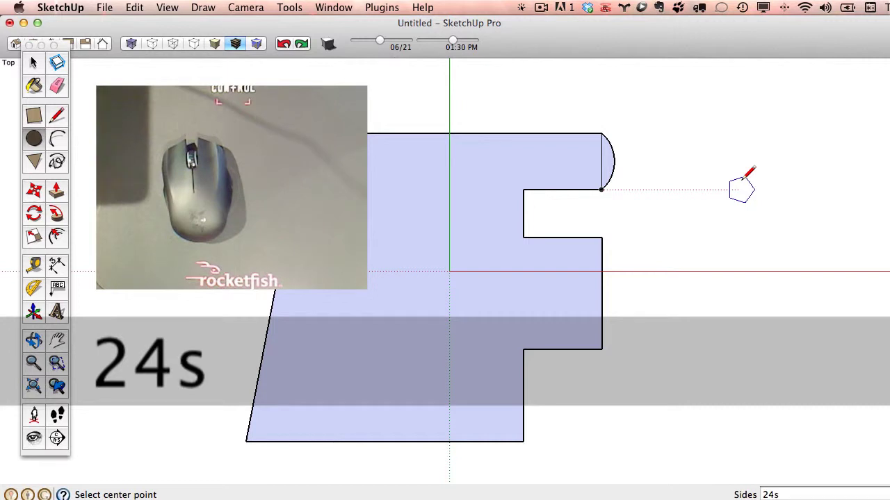
{"action": "key", "text": "Return"}
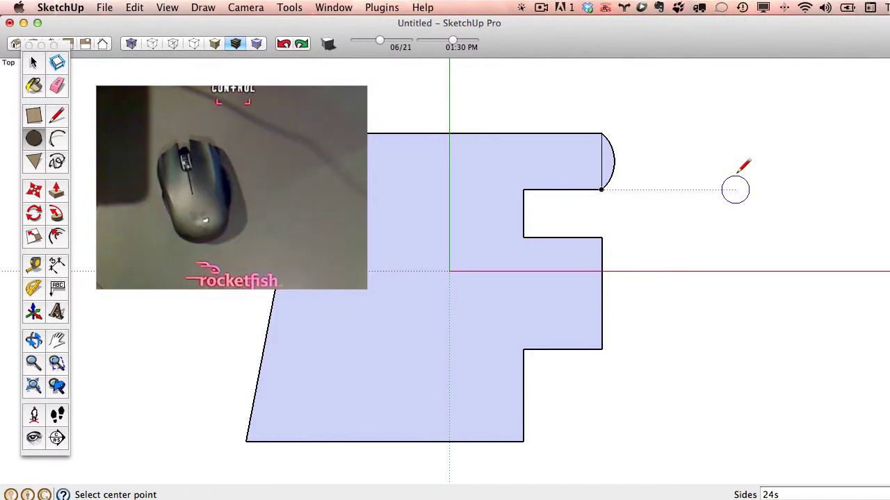
{"action": "type", "text": "48"}
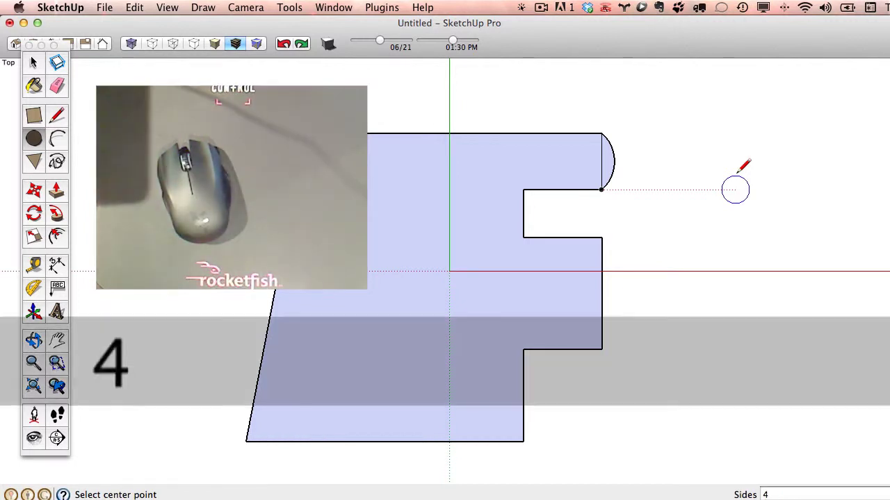
{"action": "key", "text": "Return"}
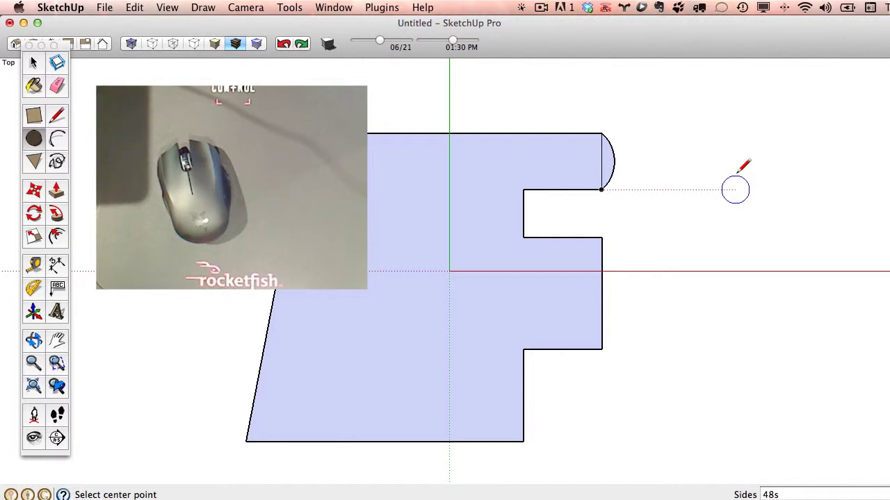
{"action": "type", "text": "24s"}
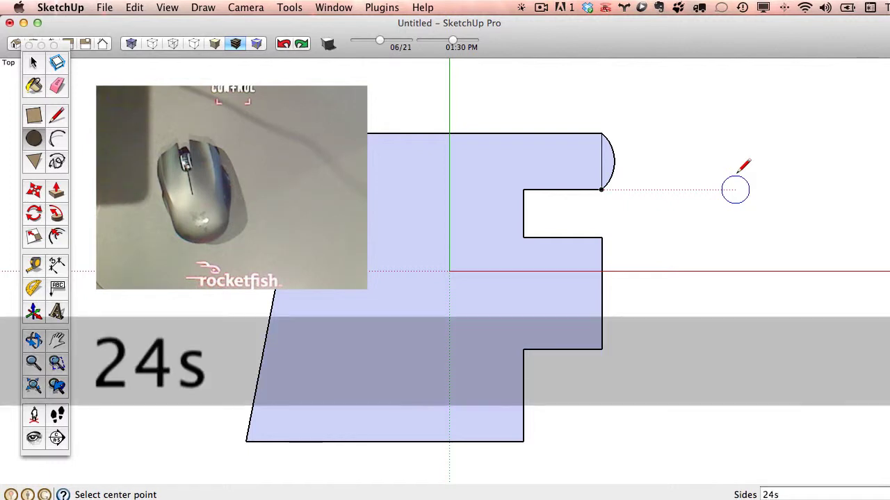
{"action": "key", "text": "Return"}
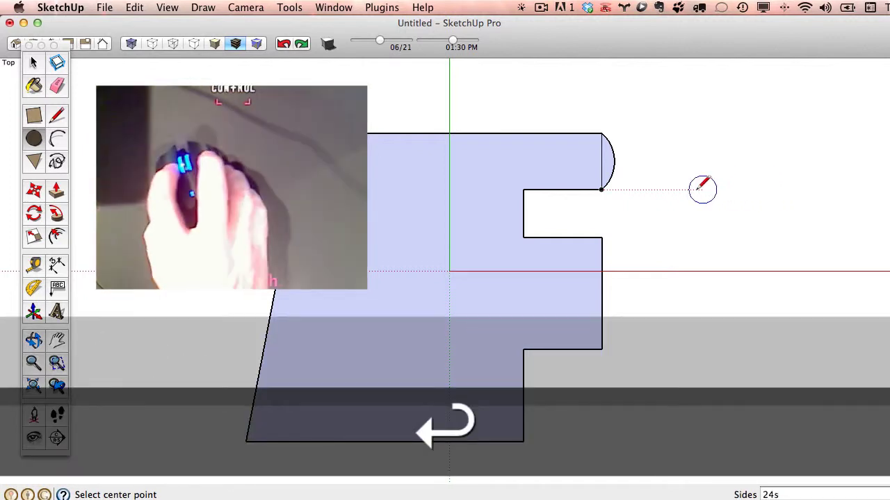
Draw a small circle right of the F shape and a 5' radius circle below it.
{"action": "left_click", "coordinate": [707, 189]}
{"action": "left_click", "coordinate": [710, 133]}
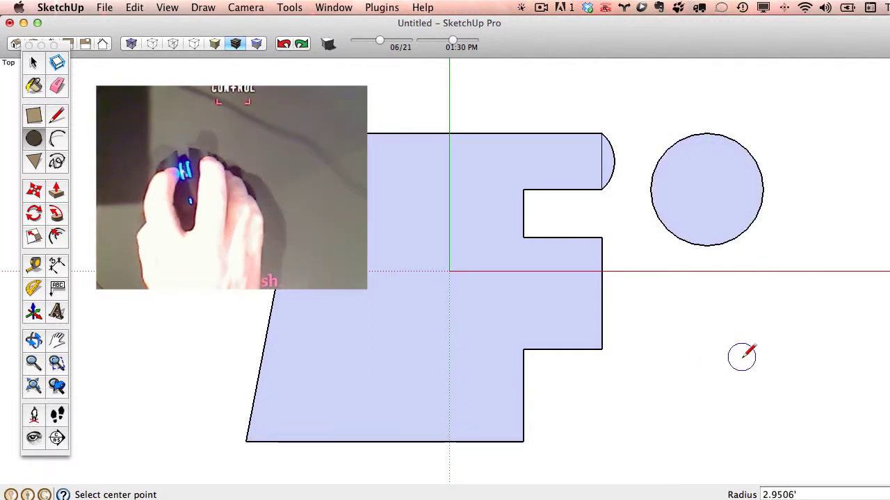
{"action": "left_click", "coordinate": [759, 373]}
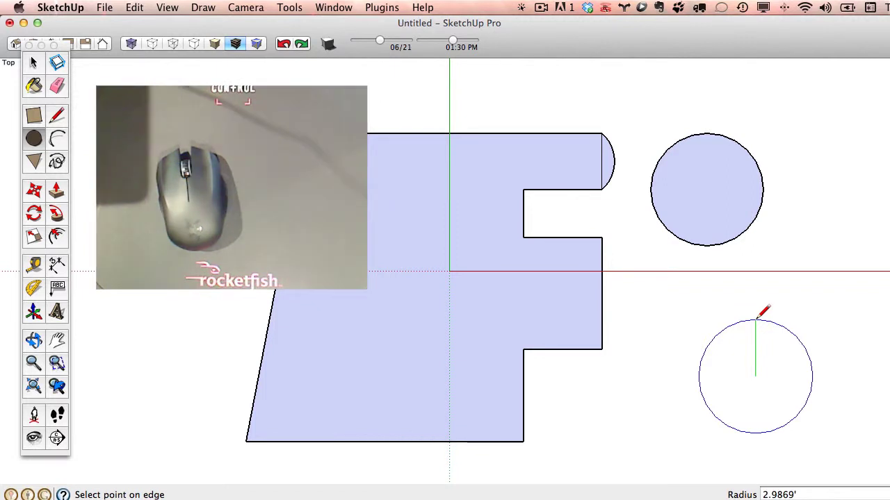
{"action": "type", "text": "5"}
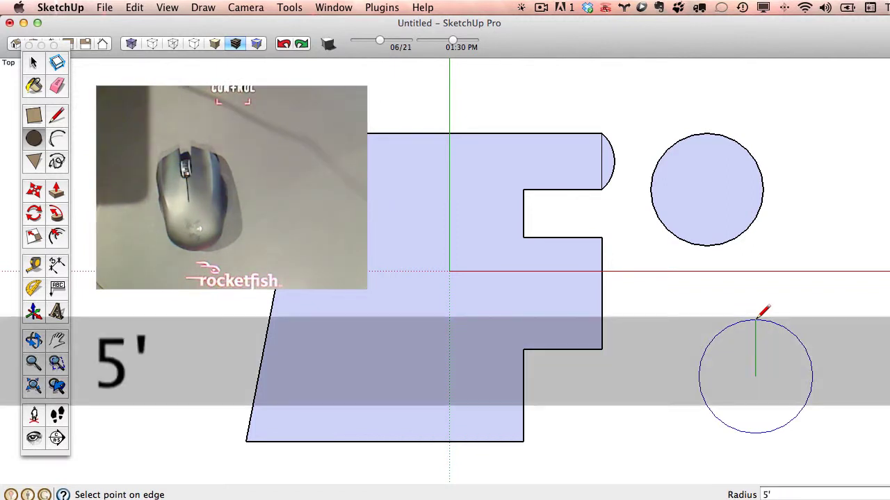
{"action": "key", "text": "Return"}
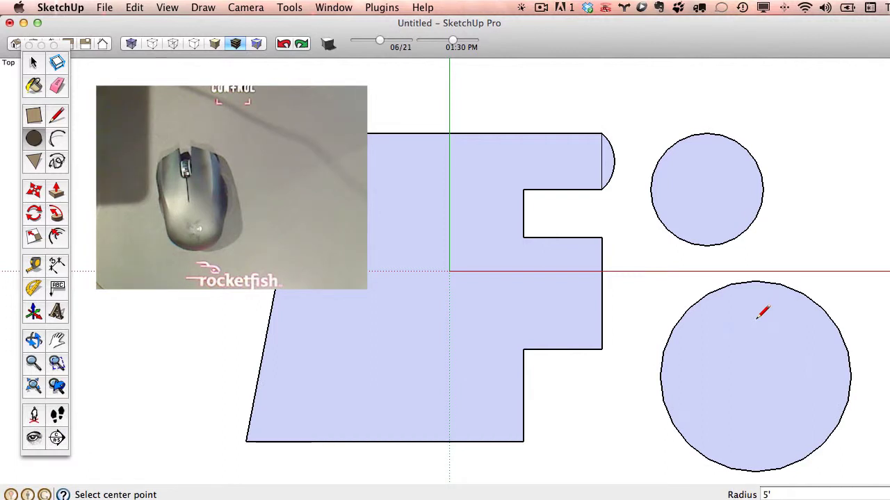
{"action": "type", "text": "3d"}
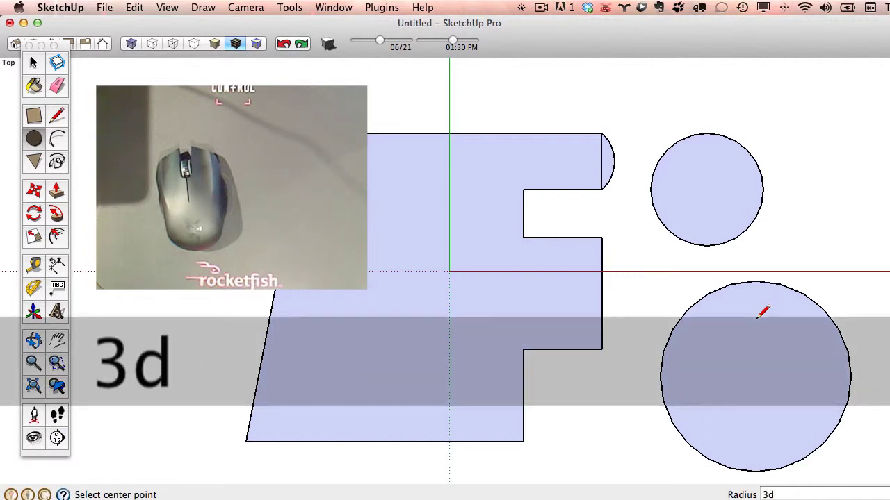
{"action": "key", "text": "Return"}
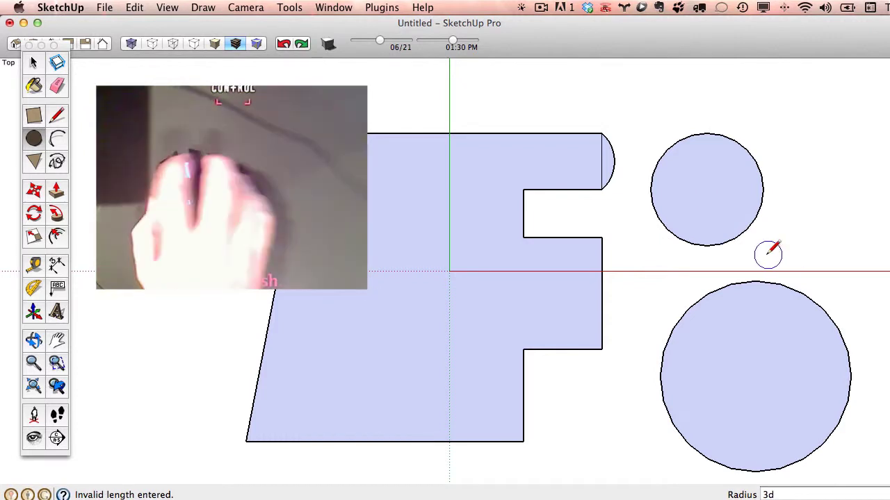
Draw an arc bulging left from the F shape's bottom-left to top-left corner, reduced to 2 segments.
{"action": "left_click", "coordinate": [57, 139]}
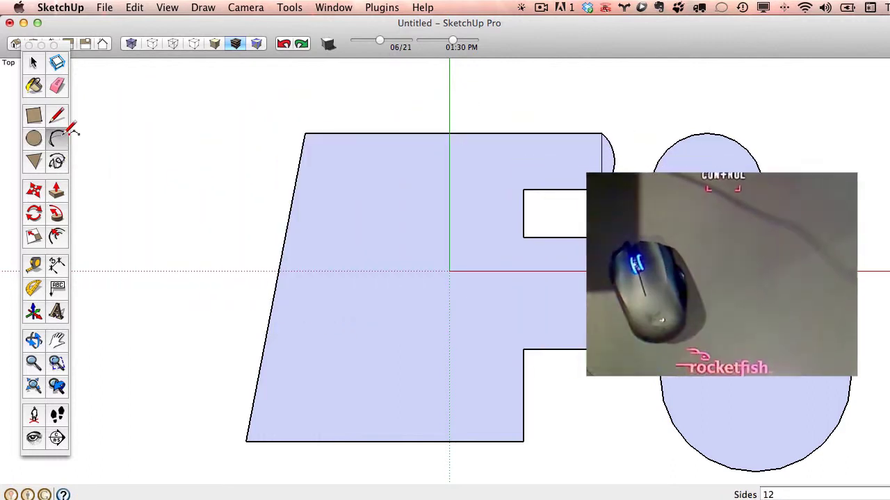
{"action": "left_click", "coordinate": [246, 441]}
{"action": "left_click", "coordinate": [305, 133]}
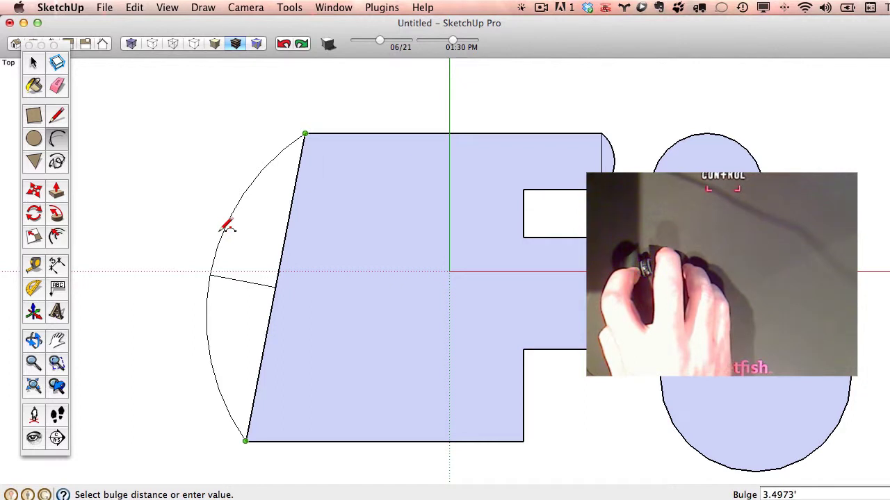
{"action": "left_click", "coordinate": [227, 227]}
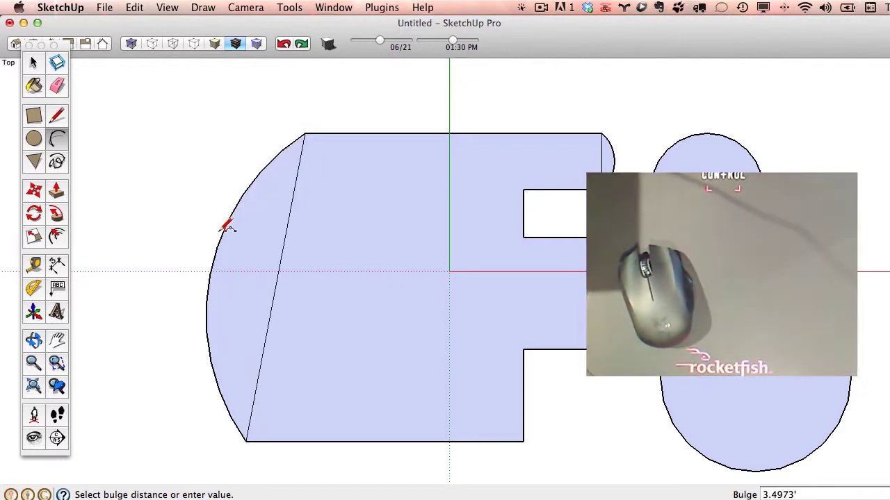
{"action": "type", "text": "12s"}
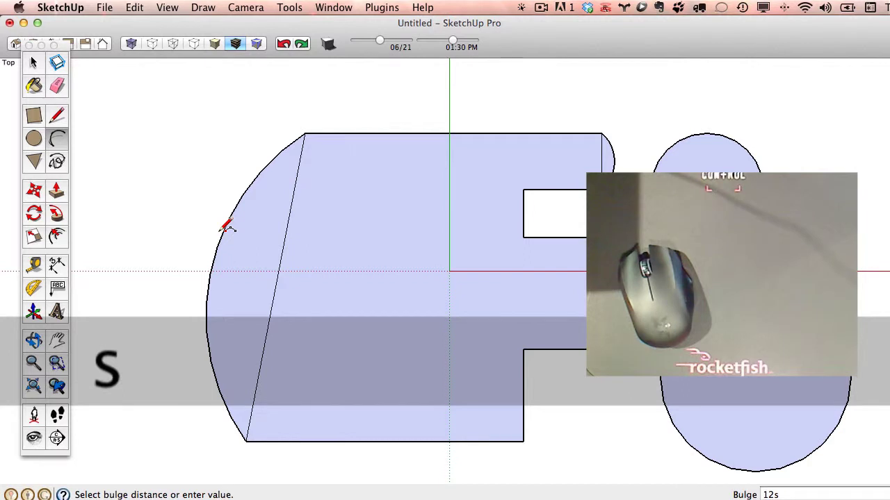
{"action": "key", "text": "Return"}
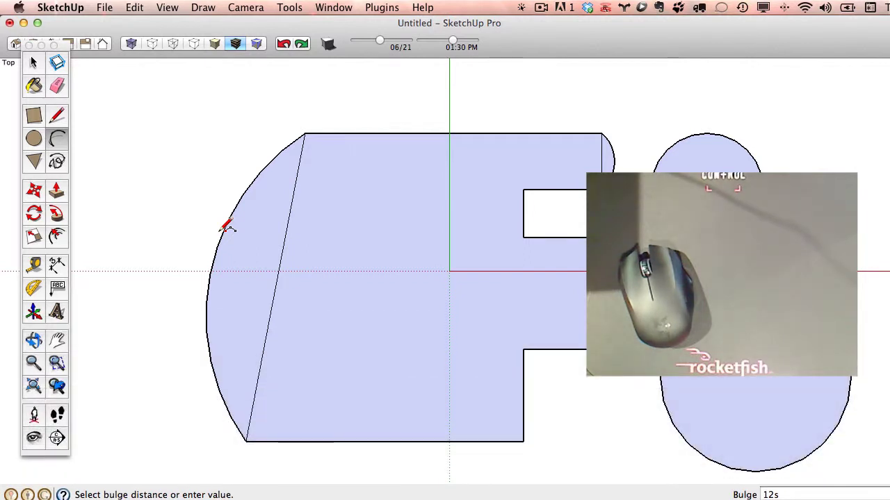
{"action": "type", "text": "3s"}
{"action": "key", "text": "Return"}
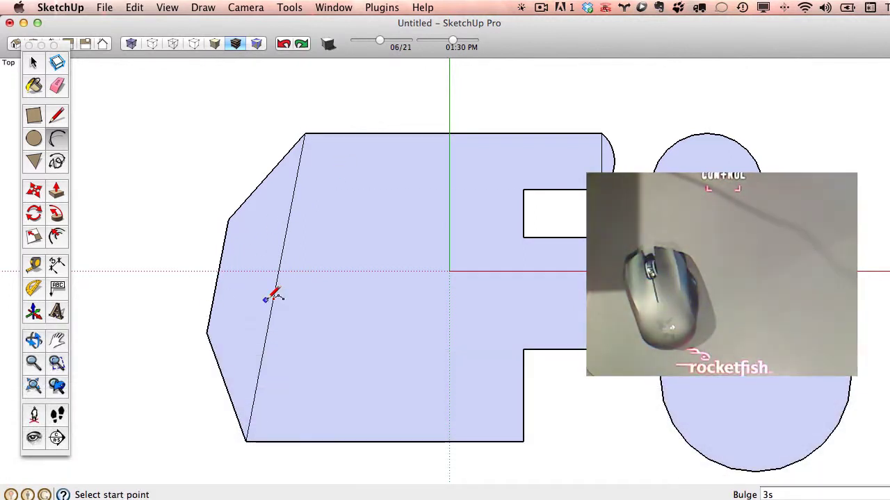
{"action": "type", "text": "2s"}
{"action": "key", "text": "Return"}
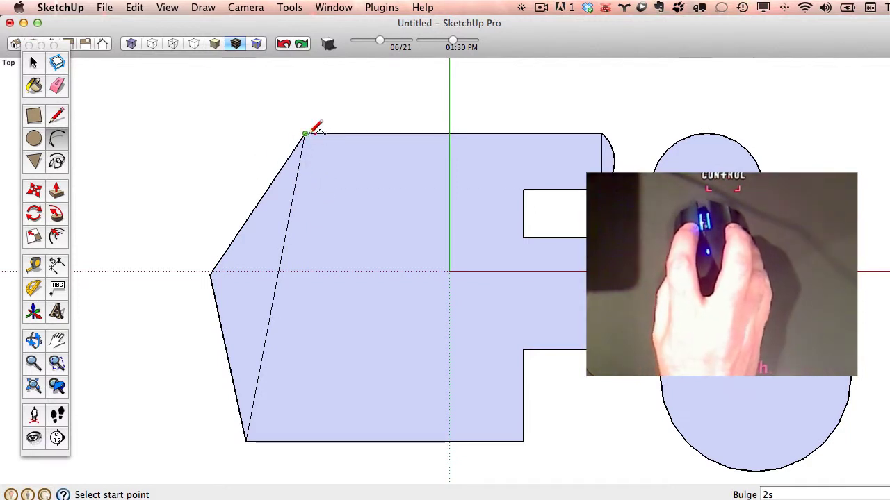
Select all the shapes in the drawing.
{"action": "left_click_drag", "start_coordinate": [306, 132], "coordinate": [574, 191]}
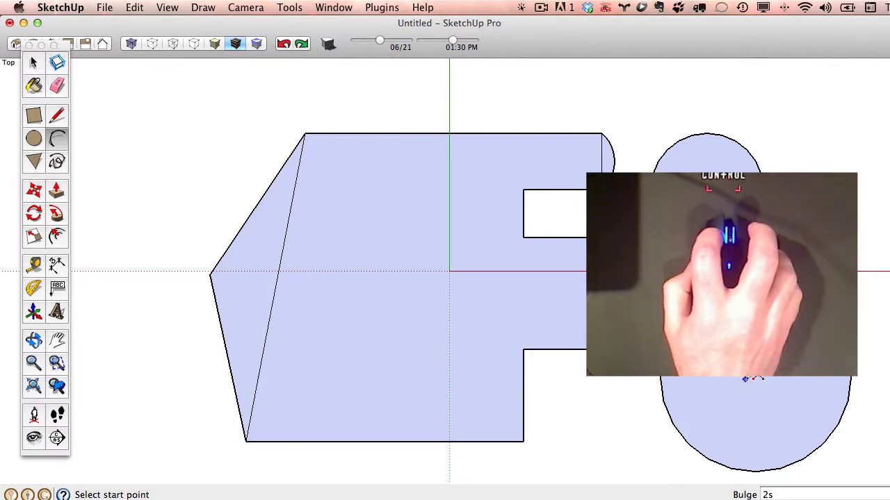
{"action": "left_click", "coordinate": [34, 63]}
{"action": "mouse_move", "coordinate": [192, 98]}
{"action": "left_mouse_down"}
{"action": "mouse_move", "coordinate": [377, 333]}
{"action": "mouse_move", "coordinate": [788, 450]}
{"action": "mouse_move", "coordinate": [876, 486]}
{"action": "left_mouse_up"}
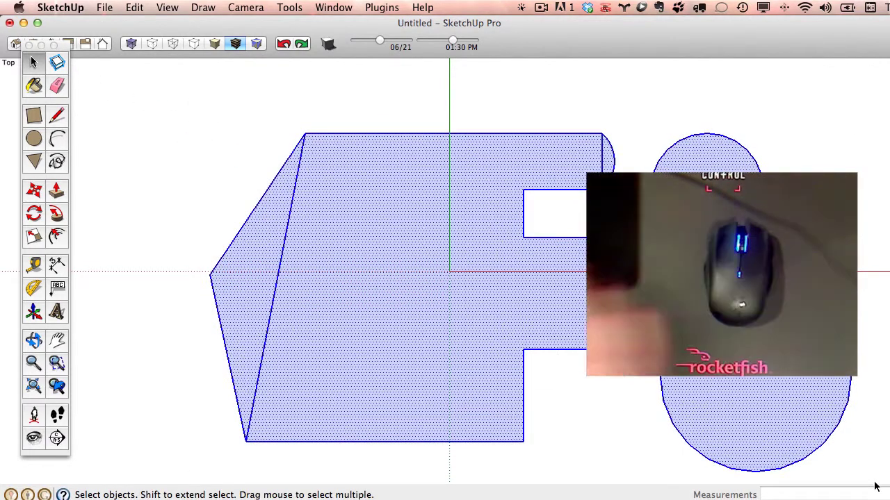
Delete the selected shapes and draw a new circle in the empty area.
{"action": "key", "text": "Delete"}
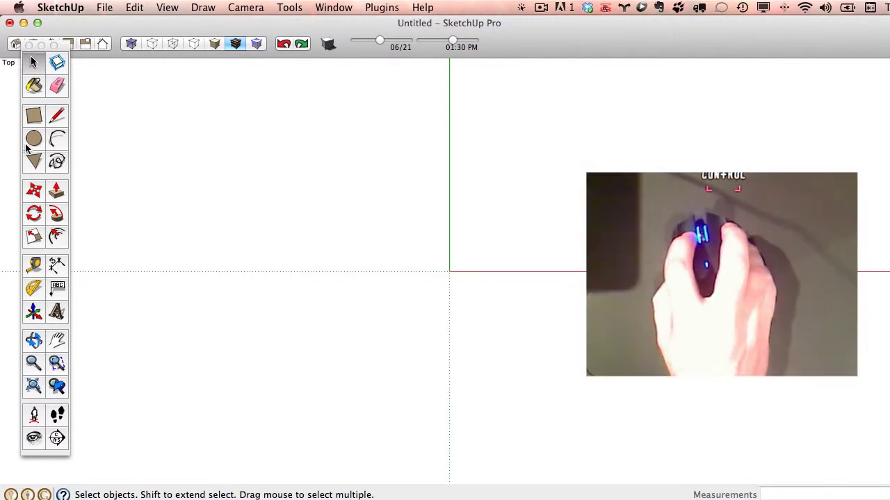
{"action": "left_click", "coordinate": [32, 141]}
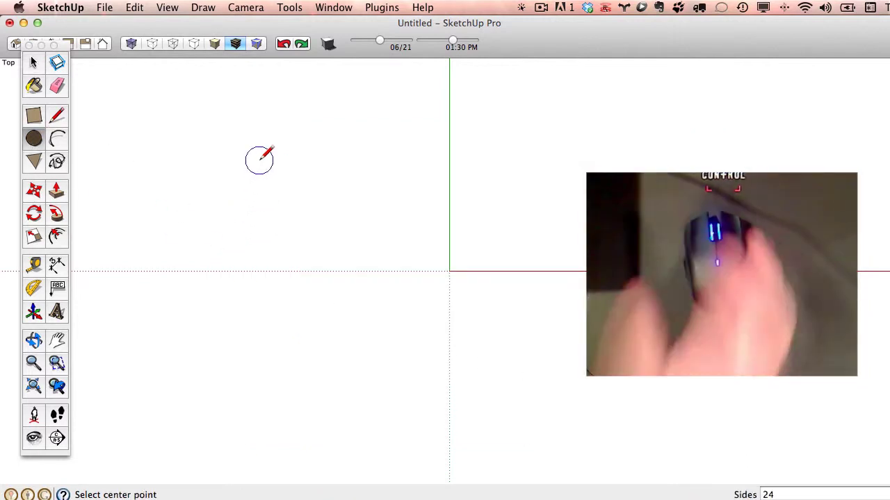
{"action": "left_click", "coordinate": [272, 193]}
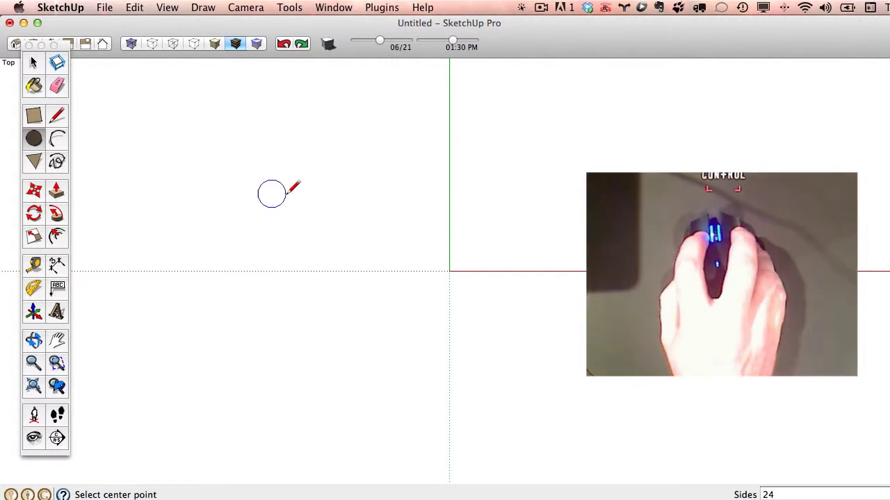
{"action": "left_click", "coordinate": [333, 192]}
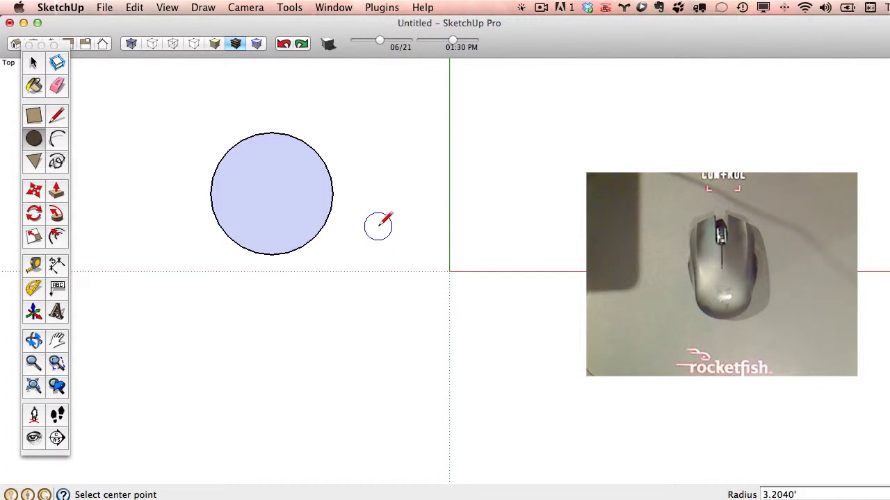
Change the circle's side count through 6, 24 and 12, ending with a 6-sided hexagon.
{"action": "type", "text": "6s"}
{"action": "key", "text": "Return"}
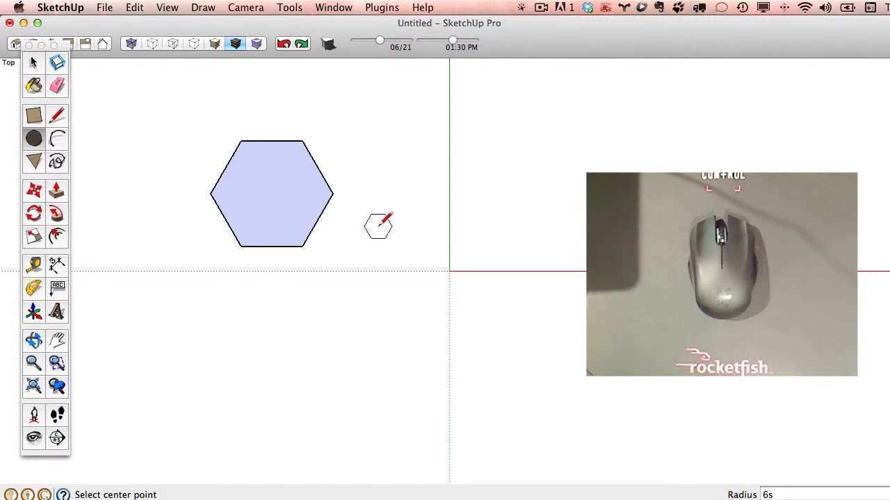
{"action": "type", "text": "24s"}
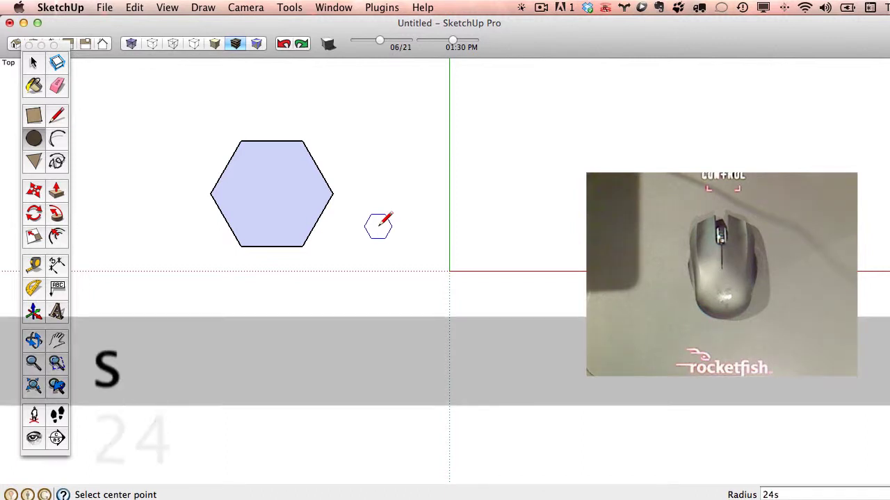
{"action": "key", "text": "Return"}
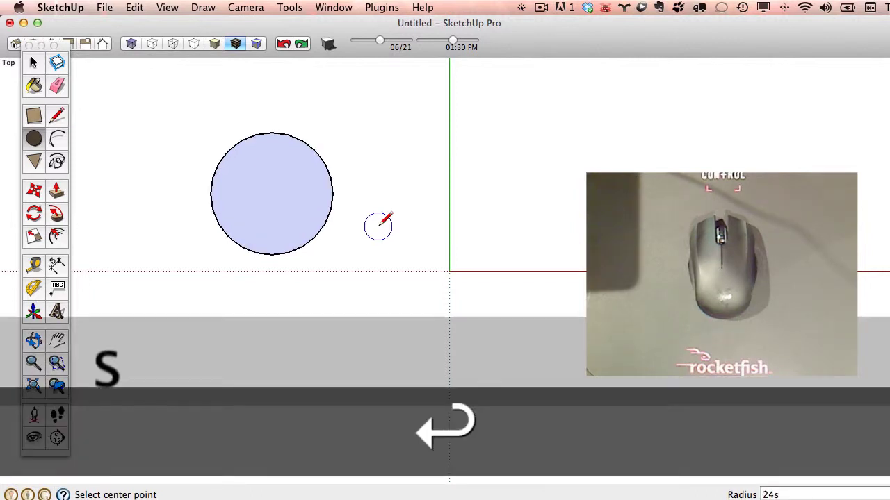
{"action": "type", "text": "48s"}
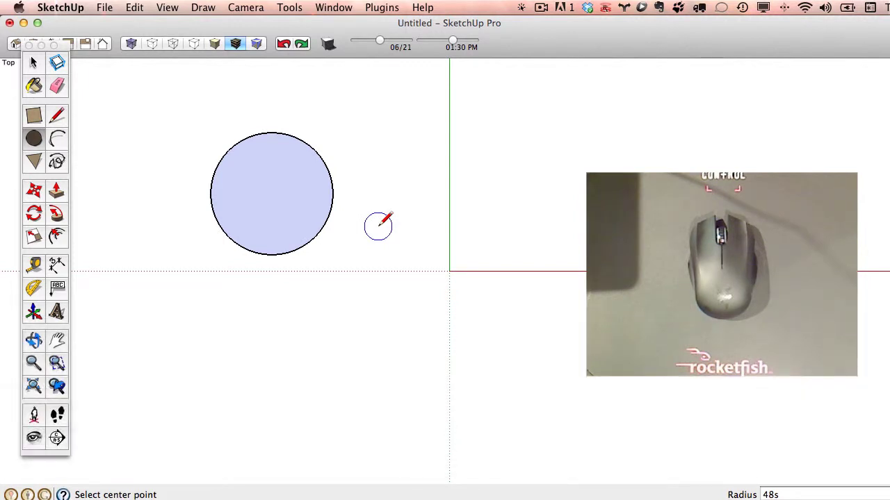
{"action": "type", "text": "12s"}
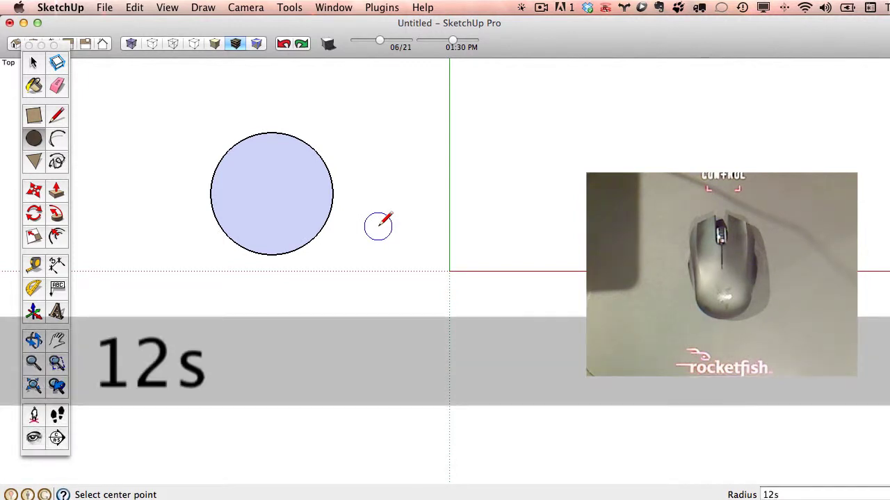
{"action": "key", "text": "Return"}
{"action": "type", "text": "6s"}
{"action": "key", "text": "Return"}
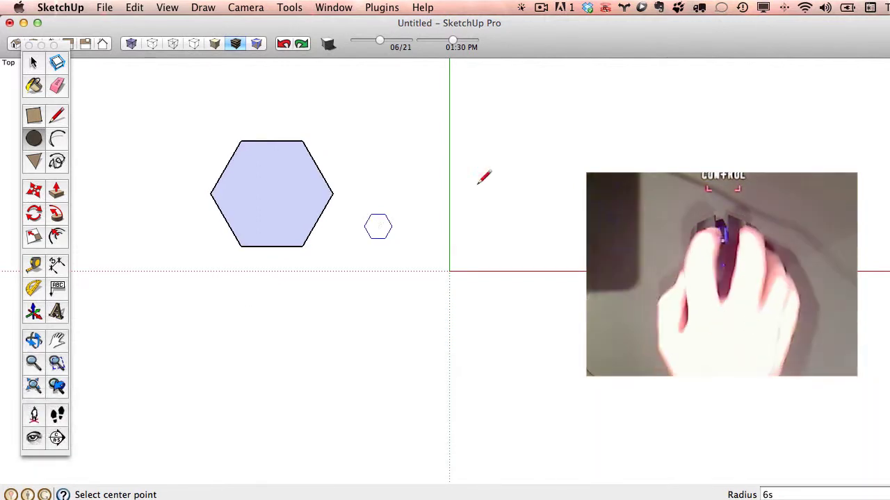
Draw three hexagons: one at upper right, a small one below, and one at lower right.
{"action": "left_click", "coordinate": [604, 153]}
{"action": "left_click", "coordinate": [684, 175]}
{"action": "left_click", "coordinate": [379, 322]}
{"action": "left_click", "coordinate": [408, 342]}
{"action": "left_click", "coordinate": [718, 322]}
{"action": "left_click", "coordinate": [775, 285]}
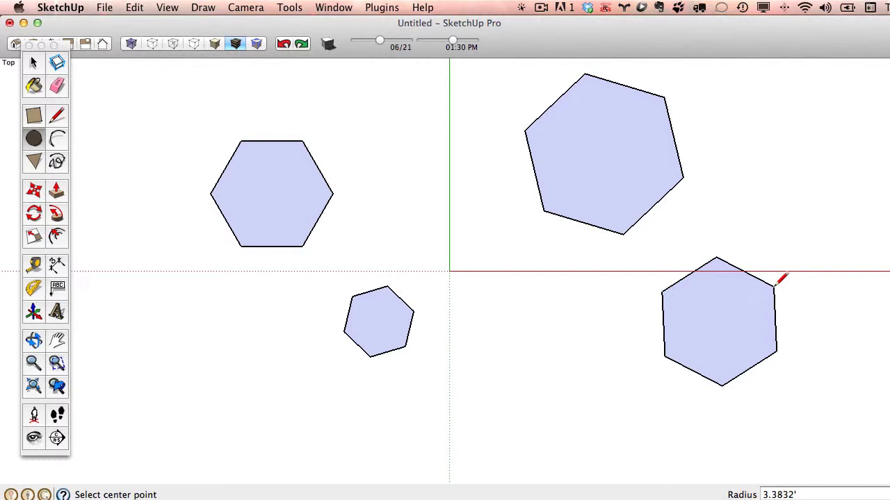
Outline an irregular slanted five-sided face at lower left with the Line tool.
{"action": "left_click", "coordinate": [57, 115]}
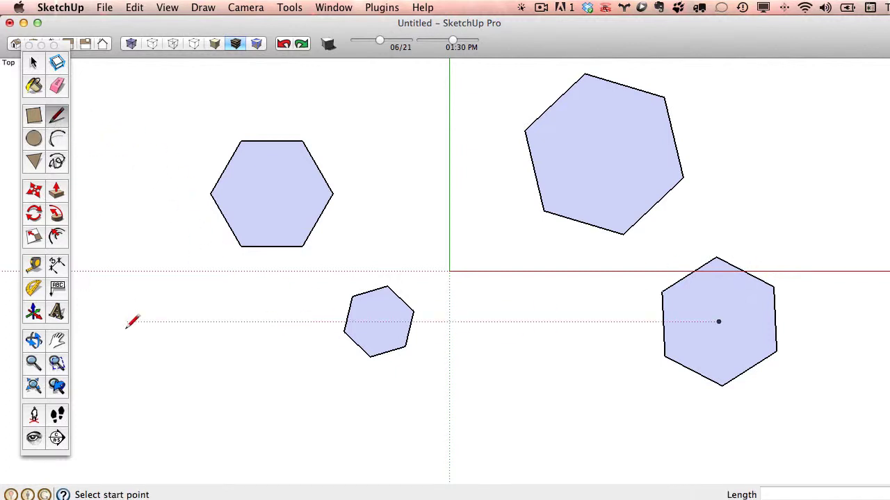
{"action": "left_click", "coordinate": [125, 322]}
{"action": "left_click", "coordinate": [125, 429]}
{"action": "left_click", "coordinate": [233, 429]}
{"action": "left_click", "coordinate": [215, 379]}
{"action": "left_click", "coordinate": [156, 378]}
{"action": "left_click", "coordinate": [125, 322]}
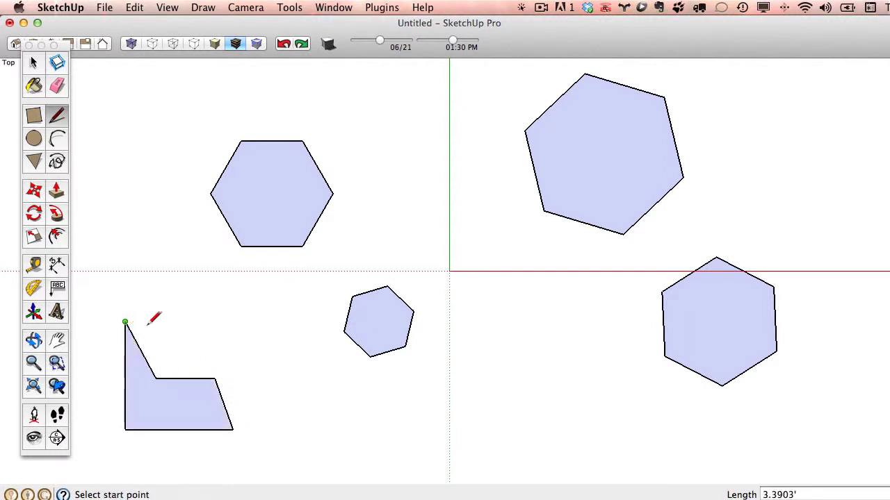
Draw a tall rectangle at upper left and a long flat rectangle near the bottom.
{"action": "left_click", "coordinate": [33, 117]}
{"action": "left_click", "coordinate": [125, 106]}
{"action": "left_click", "coordinate": [167, 248]}
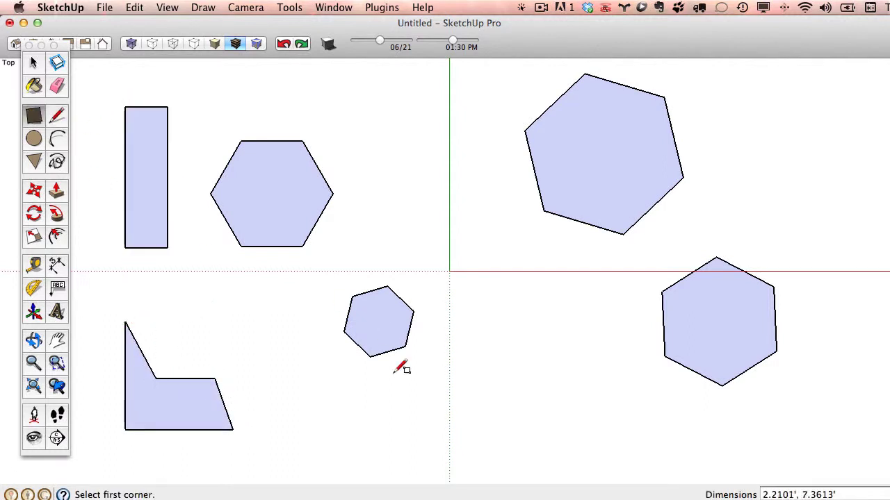
{"action": "left_click", "coordinate": [378, 419]}
{"action": "left_click", "coordinate": [573, 393]}
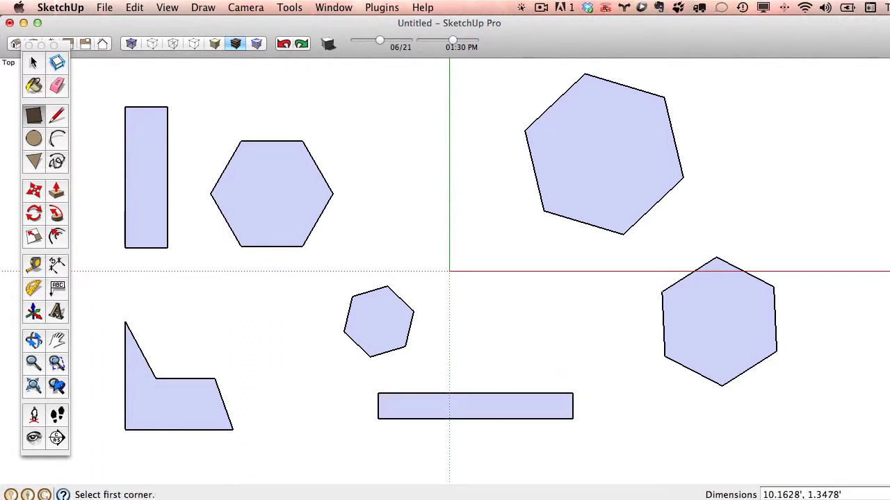
Add another hexagon on the green axis.
{"action": "left_click", "coordinate": [33, 138]}
{"action": "left_click", "coordinate": [438, 172]}
{"action": "left_click", "coordinate": [434, 127]}
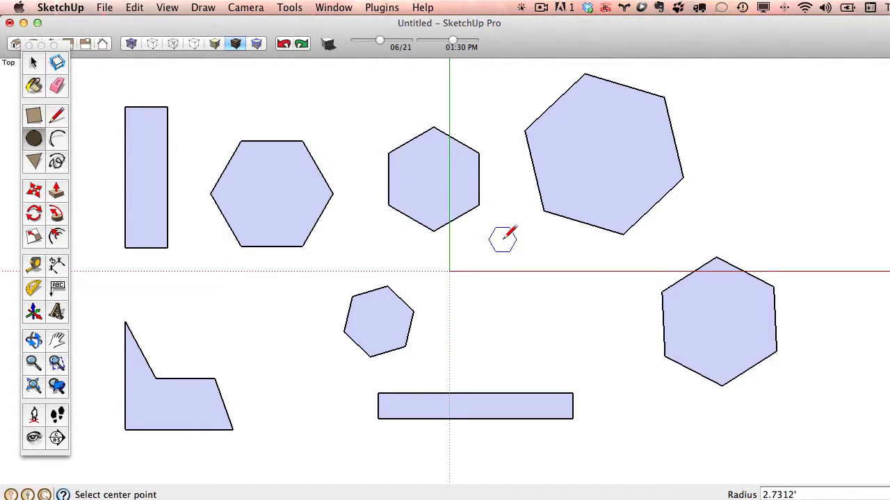
Make the latest hexagon a triangle and add two triangles in the middle.
{"action": "type", "text": "3s"}
{"action": "key", "text": "Return"}
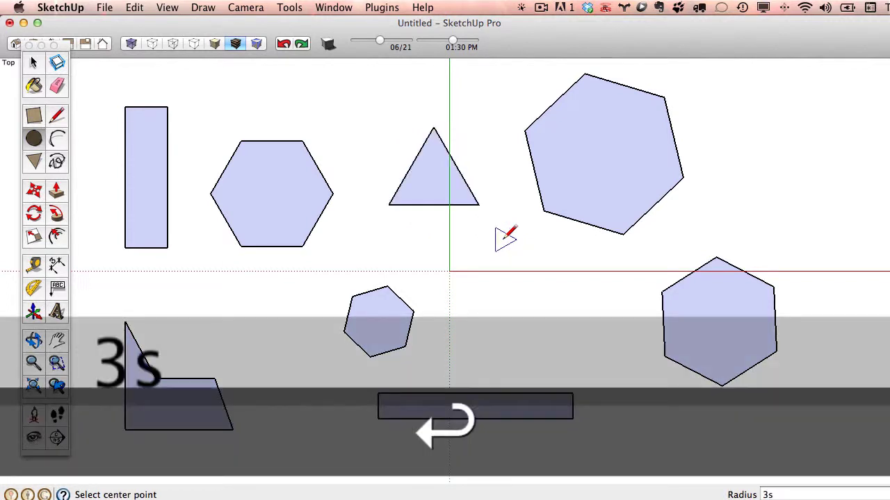
{"action": "left_click", "coordinate": [508, 338]}
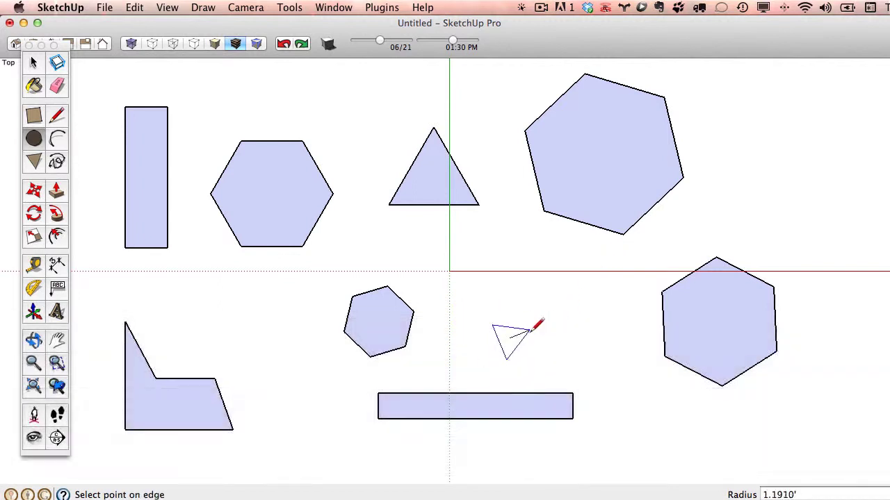
{"action": "left_click", "coordinate": [554, 338]}
{"action": "left_click", "coordinate": [598, 286]}
{"action": "left_click", "coordinate": [643, 252]}
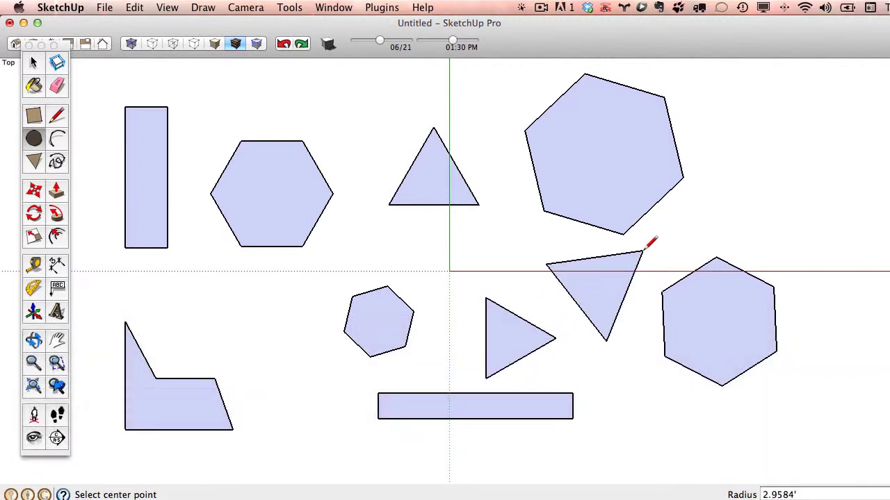
Draw an upper-right triangle and convert it into a 24-sided circle.
{"action": "left_click", "coordinate": [767, 199]}
{"action": "left_click", "coordinate": [834, 241]}
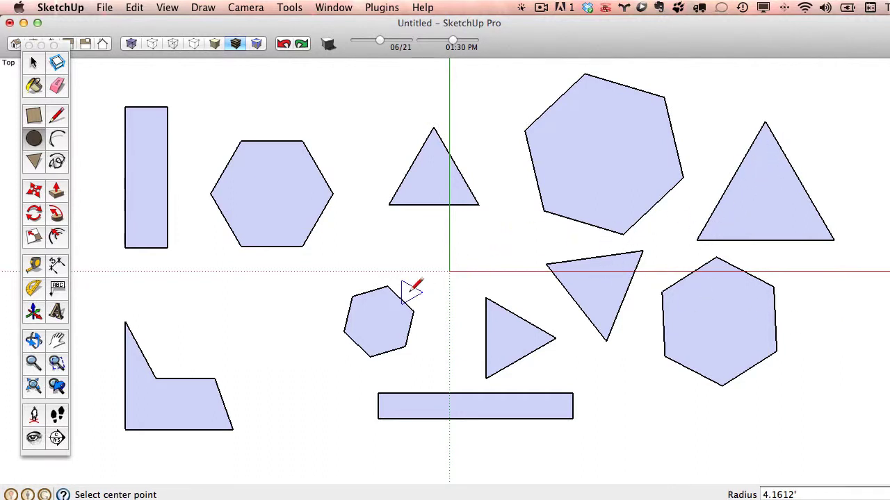
{"action": "type", "text": "24s"}
{"action": "key", "text": "Return"}
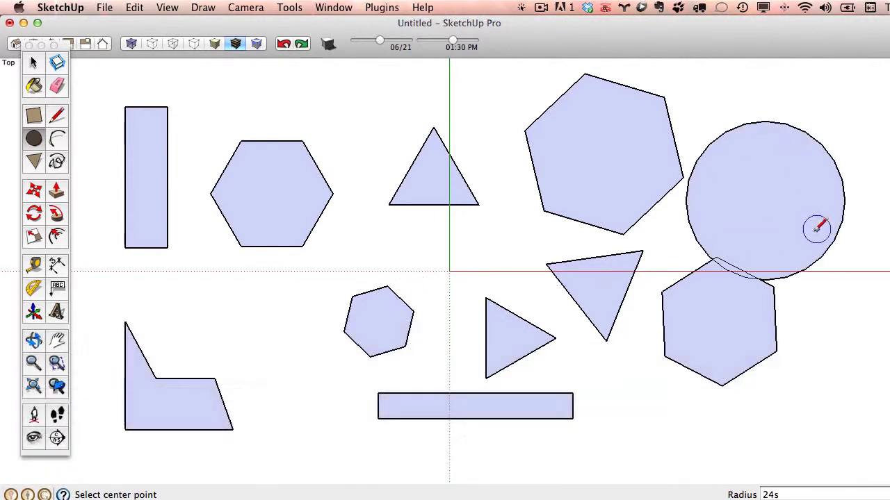
Select all eleven shapes and delete them.
{"action": "left_click", "coordinate": [32, 65]}
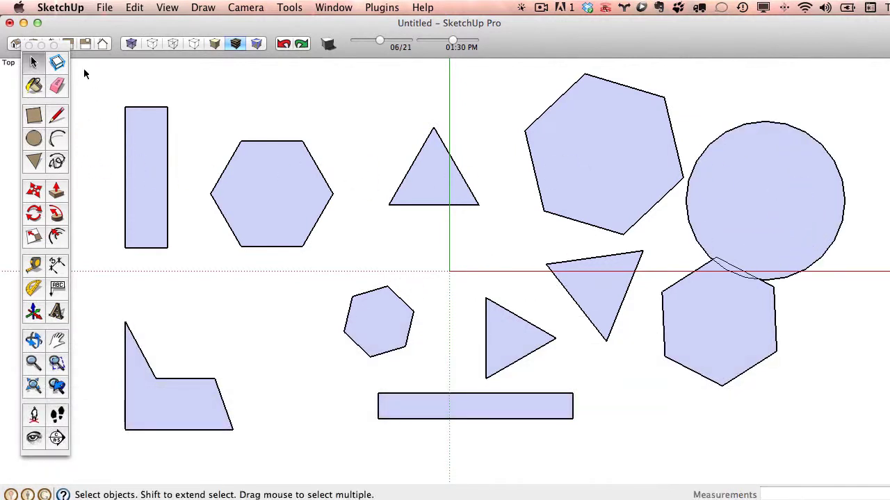
{"action": "left_click_drag", "start_coordinate": [87, 77], "coordinate": [857, 450]}
{"action": "key", "text": "Delete"}
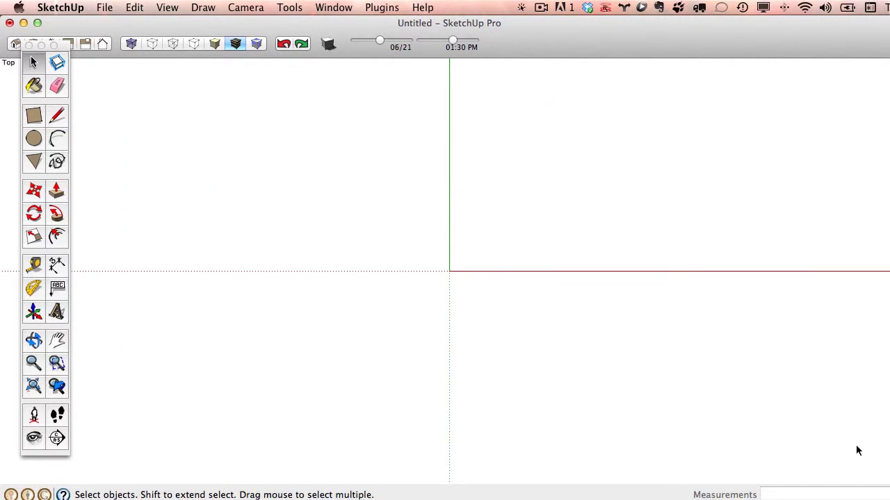
Draw circles at upper left and upper right, and a 5' radius circle below the axis.
{"action": "left_click", "coordinate": [33, 138]}
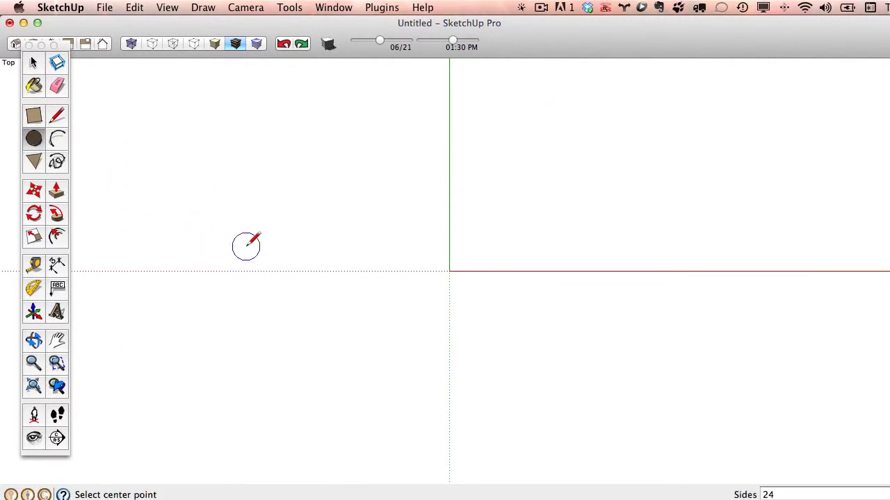
{"action": "left_click", "coordinate": [223, 155]}
{"action": "left_click", "coordinate": [285, 146]}
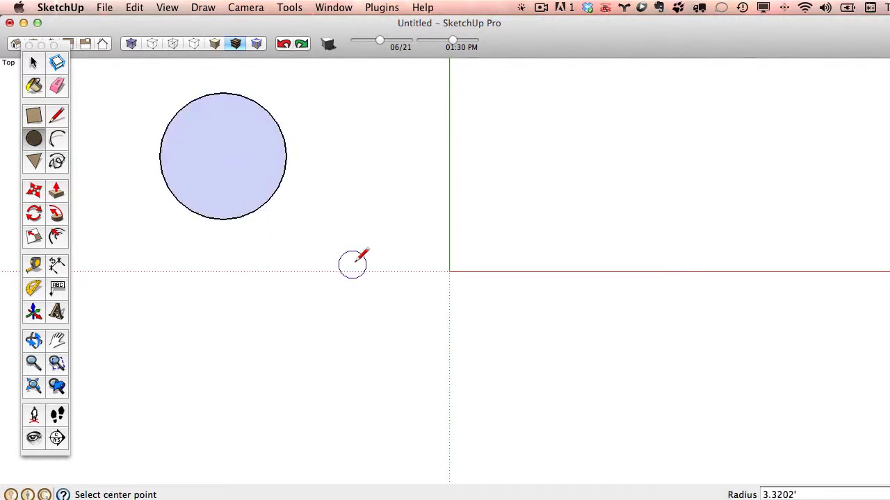
{"action": "left_click", "coordinate": [597, 156]}
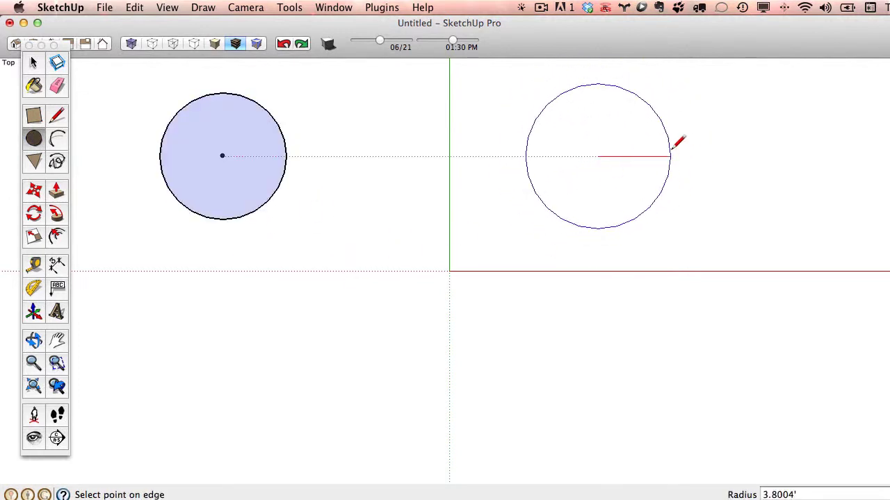
{"action": "left_click", "coordinate": [672, 149]}
{"action": "left_click", "coordinate": [427, 354]}
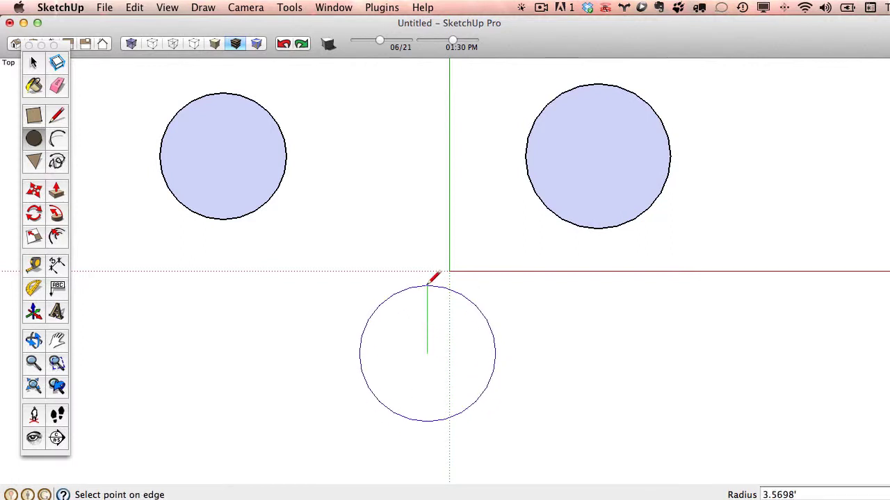
{"action": "type", "text": "5'"}
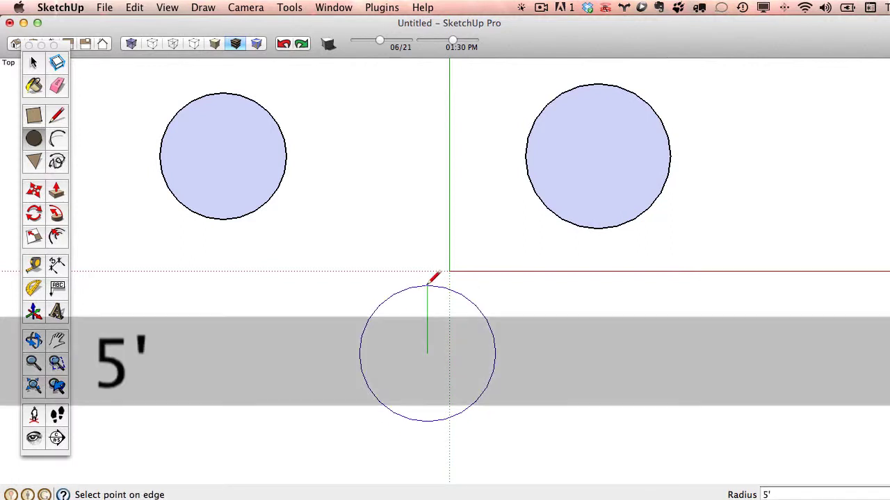
{"action": "key", "text": "Return"}
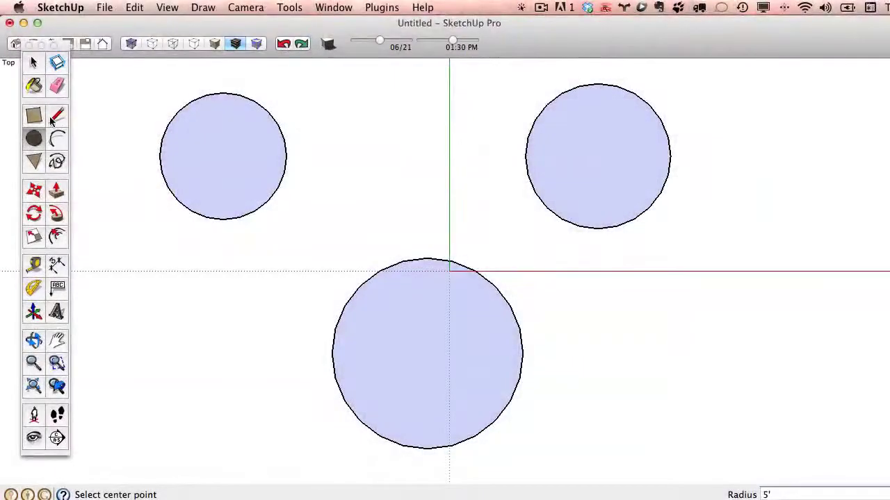
Draw a rectangle at lower left.
{"action": "key", "text": "r"}
{"action": "left_click", "coordinate": [123, 322]}
{"action": "left_click", "coordinate": [232, 436]}
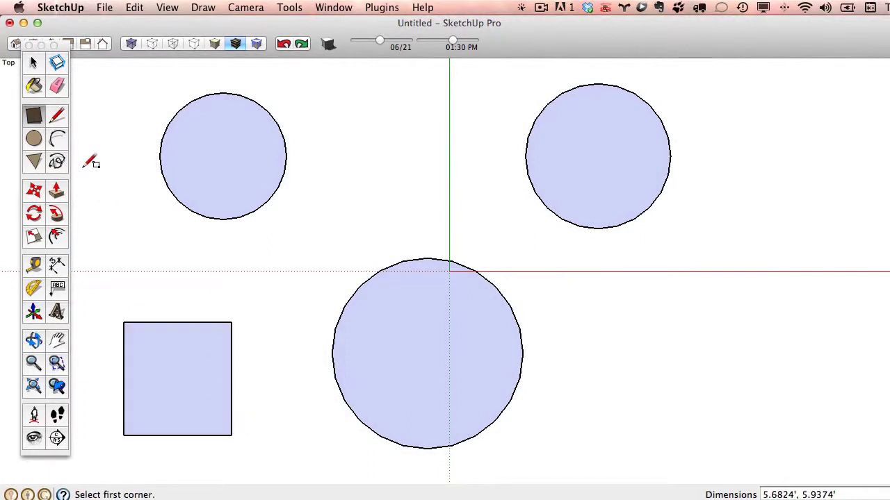
Cap the rectangle's top edge with an arc, trying 10 and 4 segments before settling on 12.
{"action": "left_click", "coordinate": [53, 140]}
{"action": "left_click", "coordinate": [124, 323]}
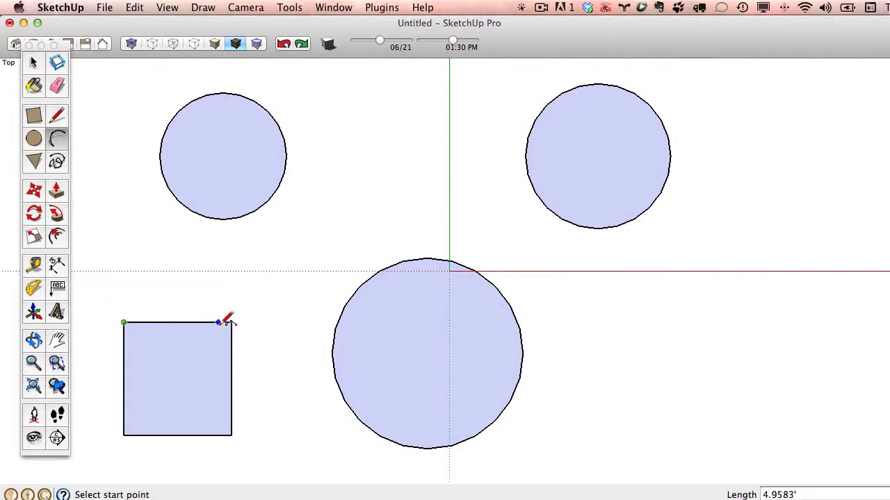
{"action": "left_click", "coordinate": [231, 322]}
{"action": "left_click", "coordinate": [203, 280]}
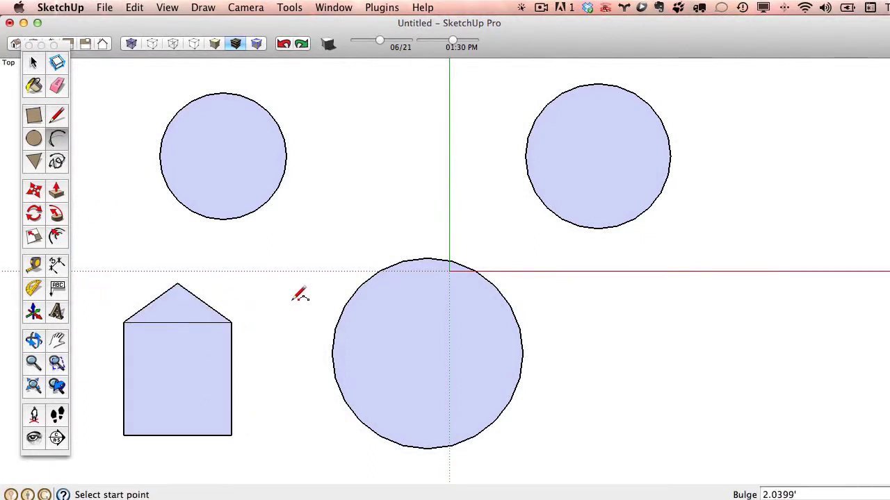
{"action": "type", "text": "12s"}
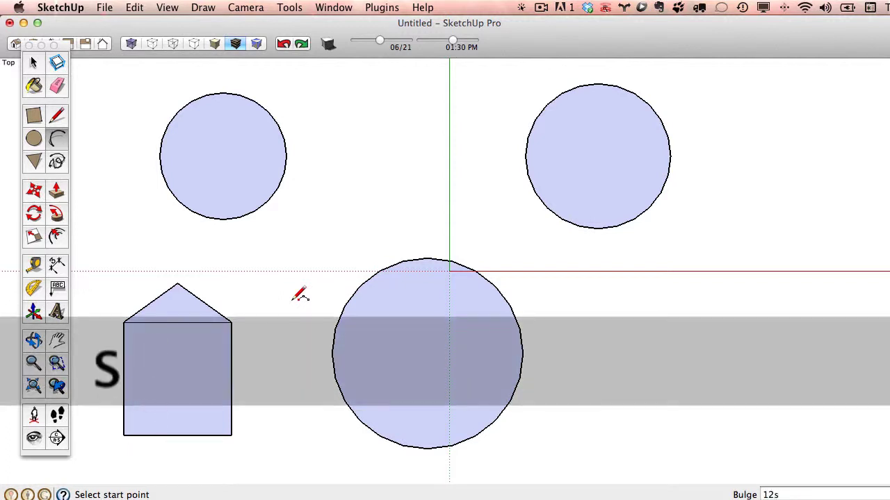
{"action": "key", "text": "Return"}
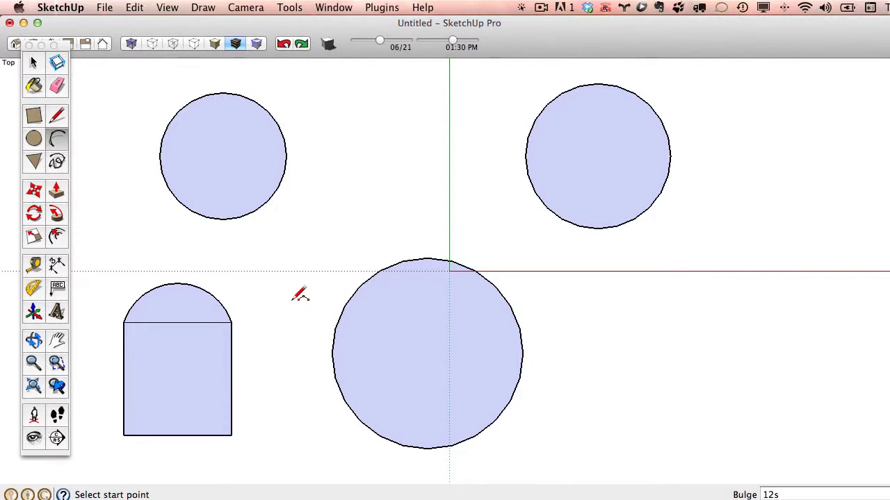
{"action": "type", "text": "10s"}
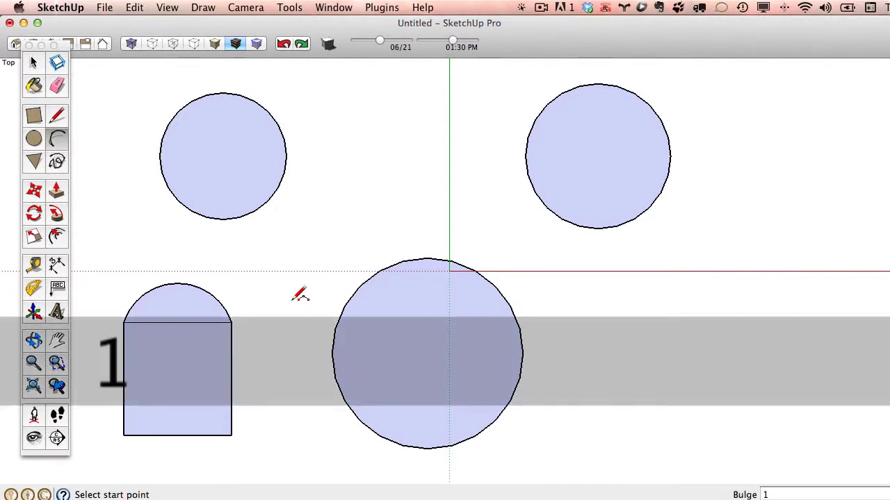
{"action": "key", "text": "Return"}
{"action": "type", "text": "4s"}
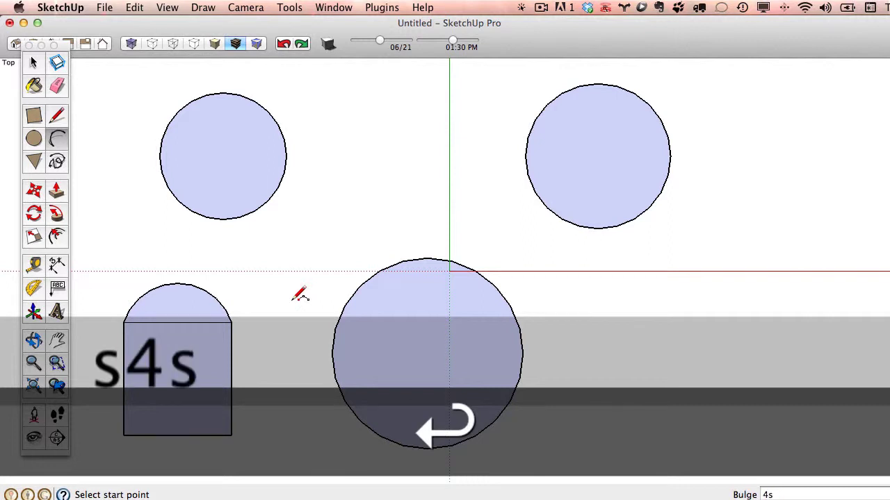
{"action": "key", "text": "Return"}
{"action": "type", "text": "12s"}
{"action": "key", "text": "Return"}
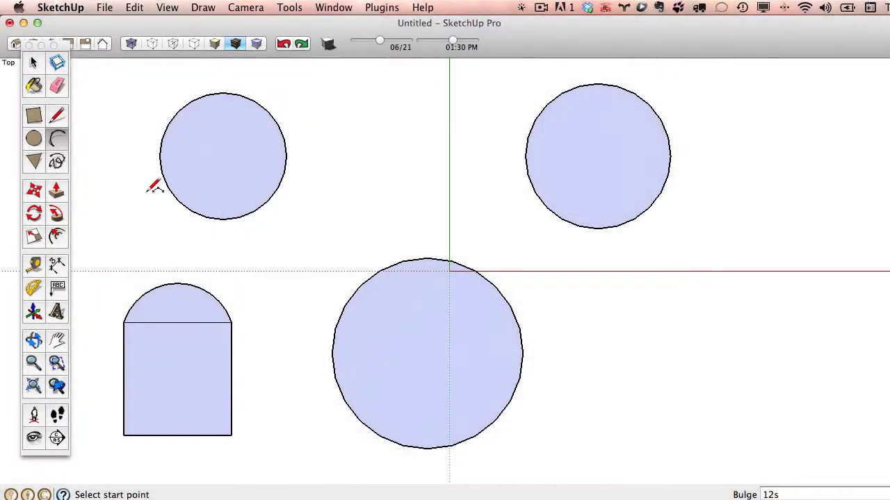
Switch to the Select tool.
{"action": "left_click", "coordinate": [34, 64]}
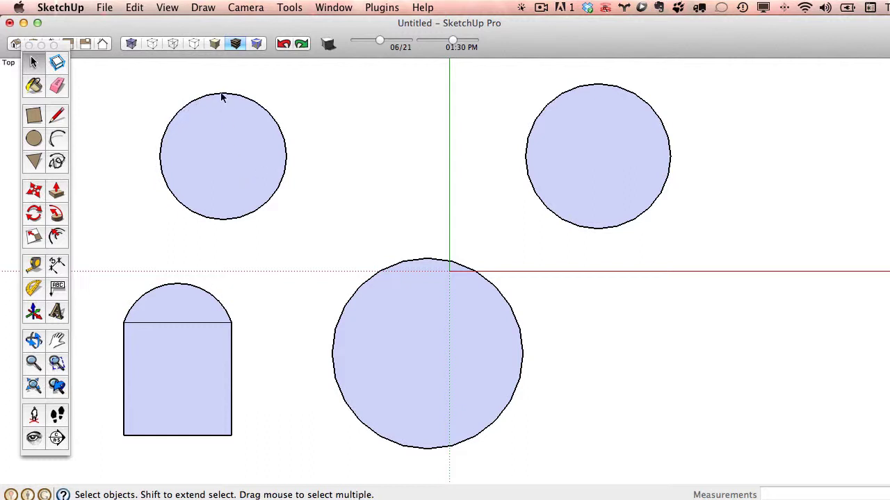
Open Entity Info for the upper-left circle's face, showing Layer0 and area 34.2378 sq ft.
{"action": "right_click", "coordinate": [230, 138]}
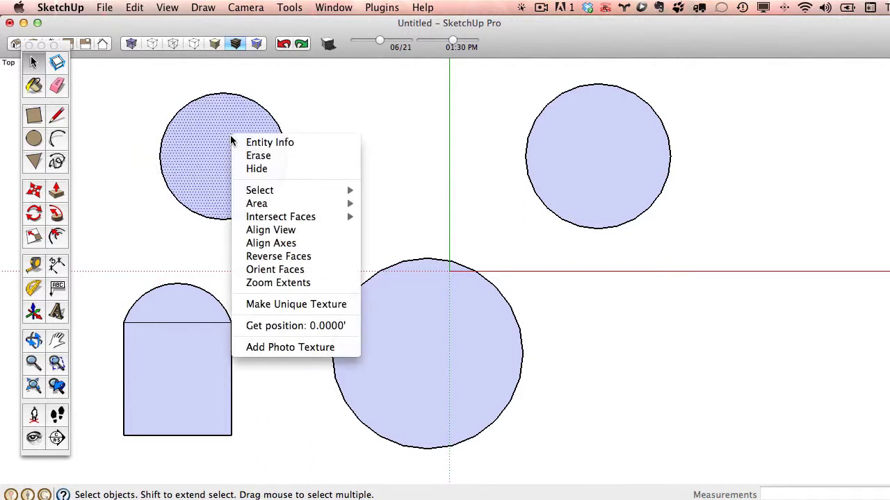
{"action": "left_click", "coordinate": [284, 146]}
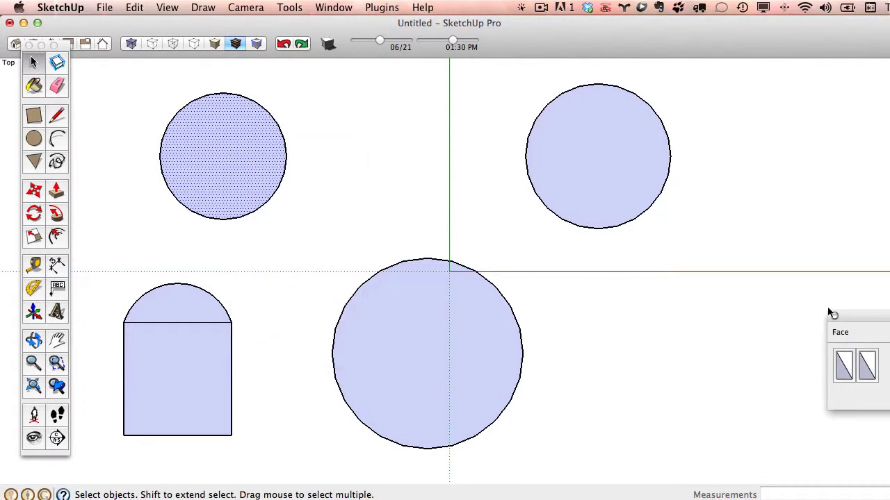
{"action": "left_click_drag", "start_coordinate": [848, 314], "coordinate": [332, 101]}
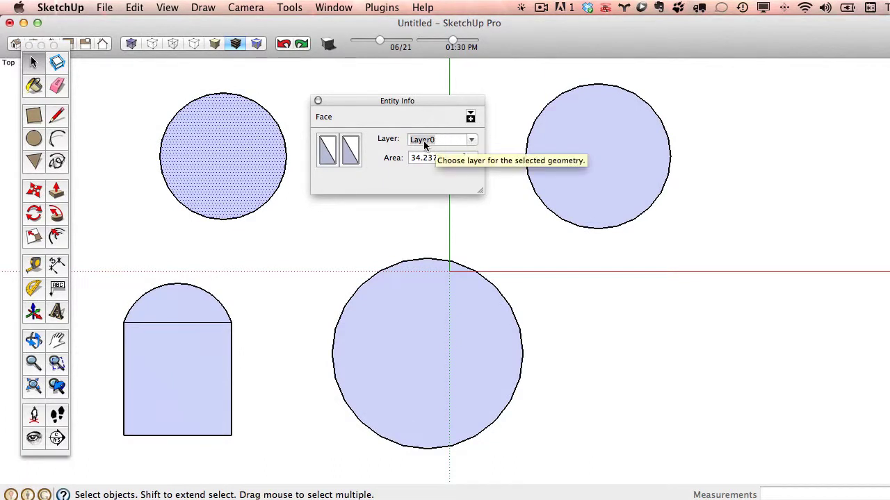
{"action": "left_click", "coordinate": [471, 141]}
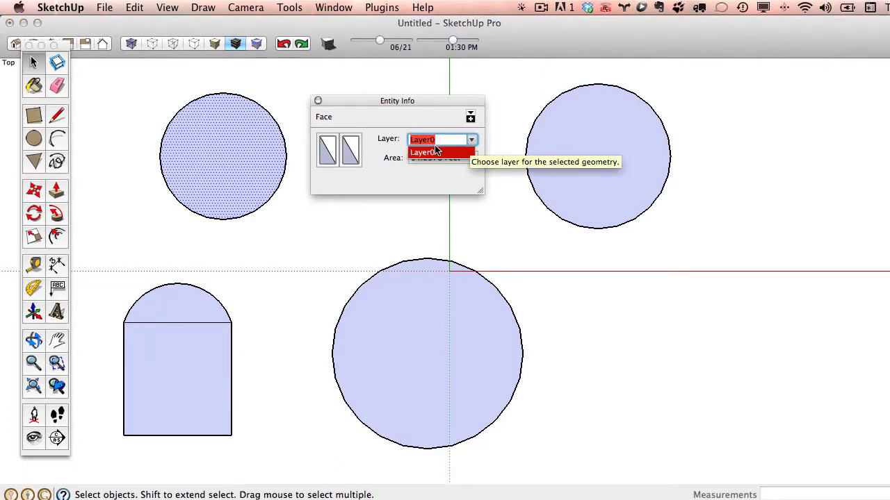
{"action": "left_click", "coordinate": [436, 151]}
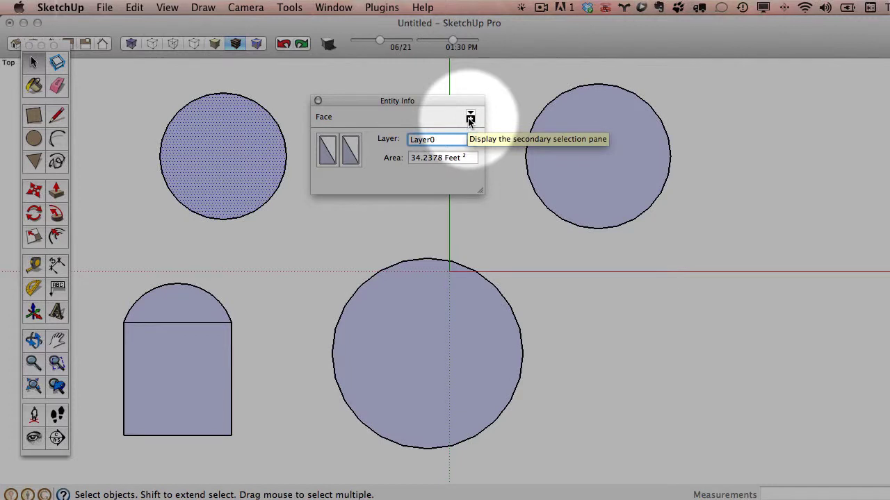
{"action": "left_click", "coordinate": [470, 117]}
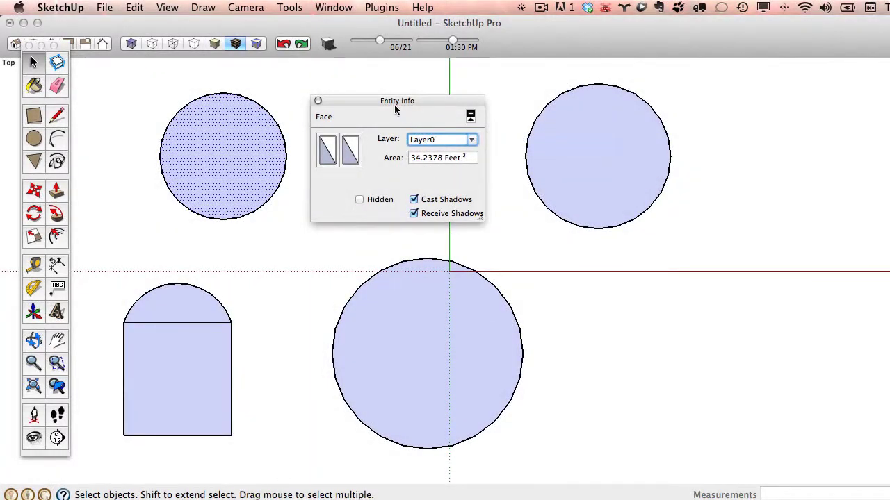
{"action": "left_click_drag", "start_coordinate": [394, 104], "coordinate": [383, 98]}
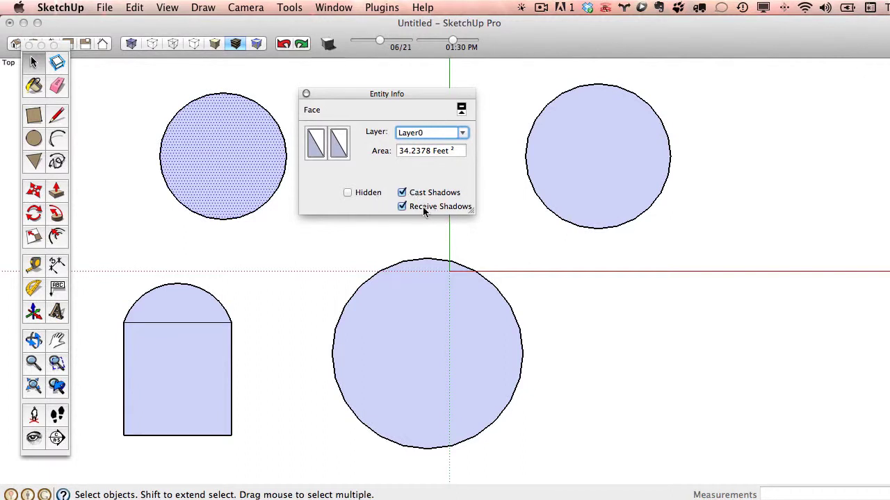
{"action": "left_click", "coordinate": [461, 109]}
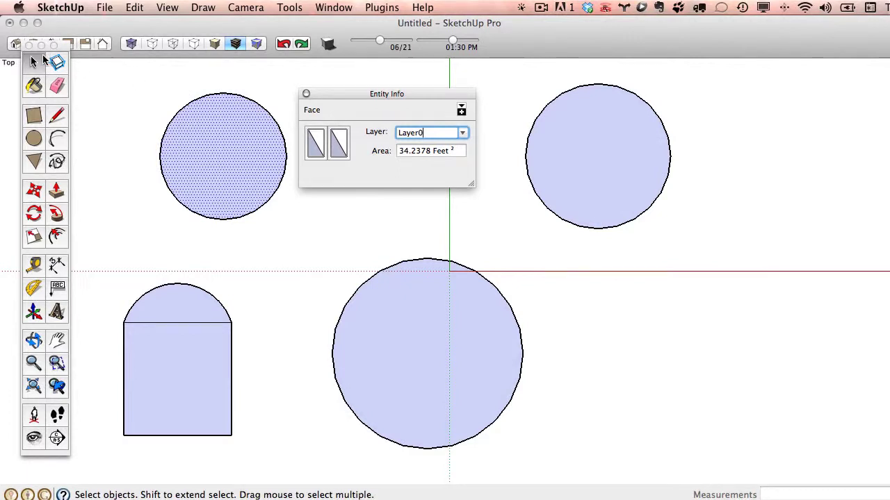
In Entity Info, set the upper-left circle's radius to 4' and its segments to 12.
{"action": "left_click", "coordinate": [148, 89]}
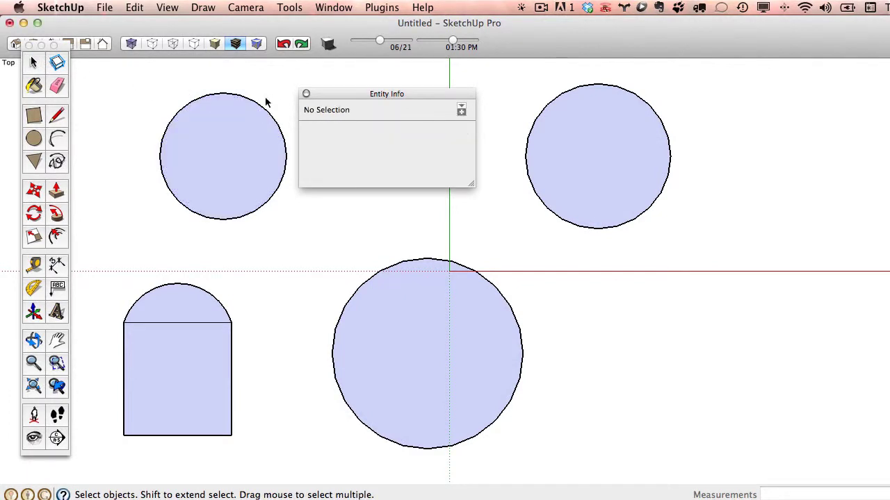
{"action": "left_click_drag", "start_coordinate": [345, 94], "coordinate": [364, 98]}
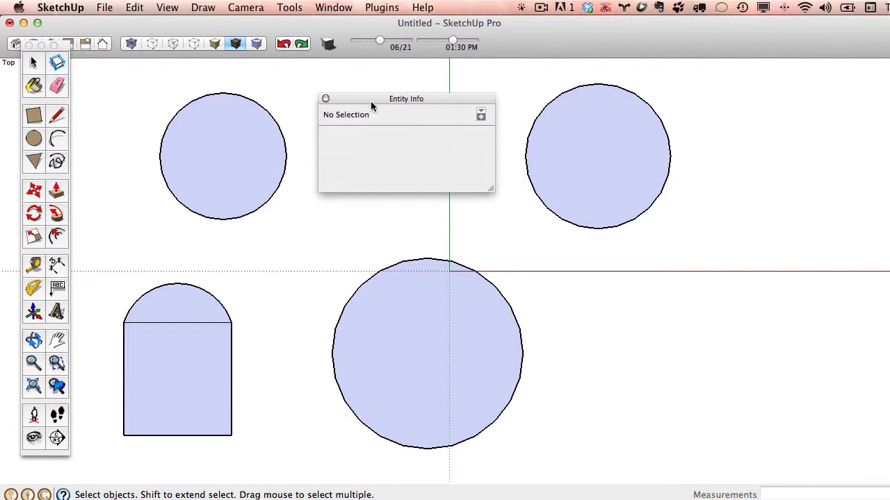
{"action": "left_click", "coordinate": [237, 99]}
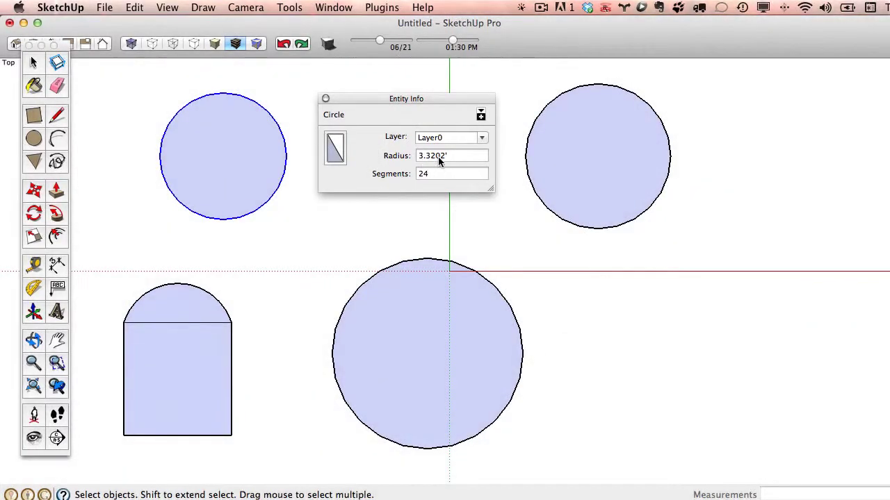
{"action": "left_click", "coordinate": [441, 157]}
{"action": "left_click_drag", "start_coordinate": [445, 156], "coordinate": [387, 155]}
{"action": "type", "text": "4"}
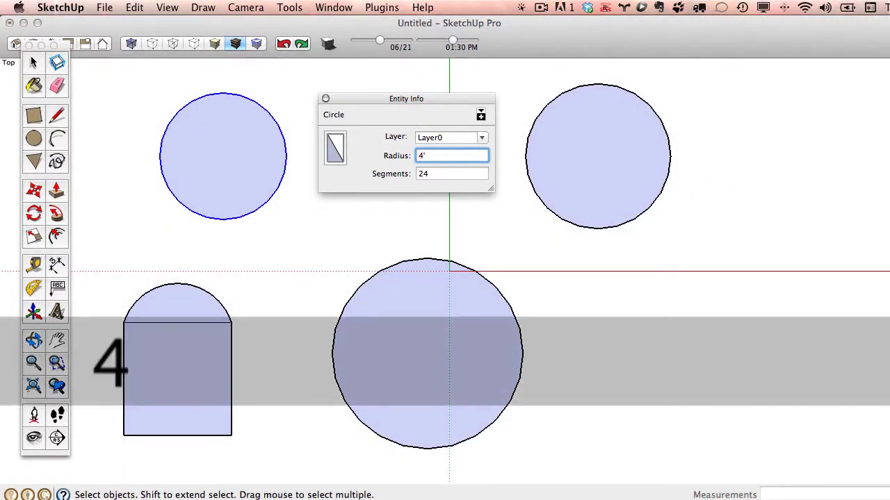
{"action": "key", "text": "Return"}
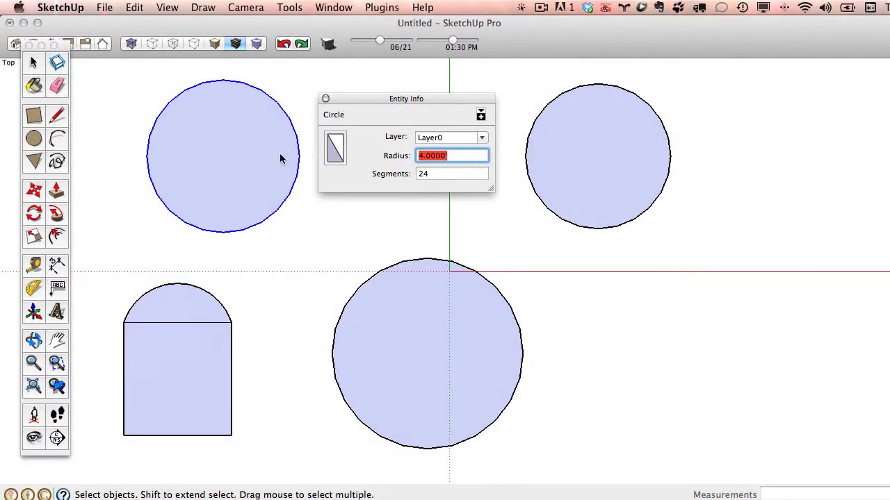
{"action": "double_click", "coordinate": [441, 179]}
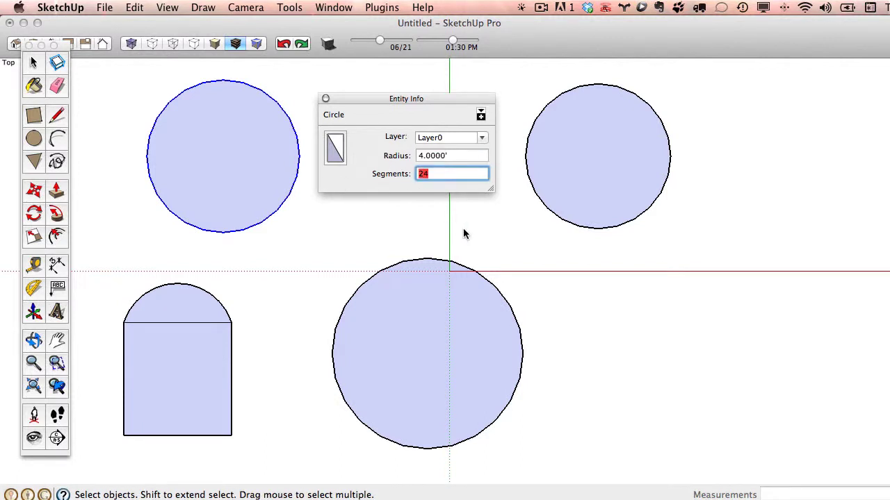
{"action": "type", "text": "48"}
{"action": "key", "text": "Return"}
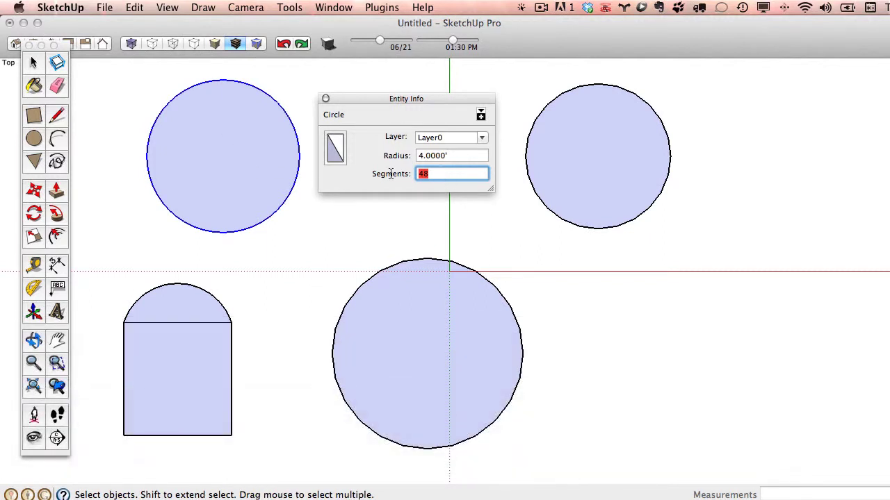
{"action": "type", "text": "12"}
{"action": "key", "text": "Return"}
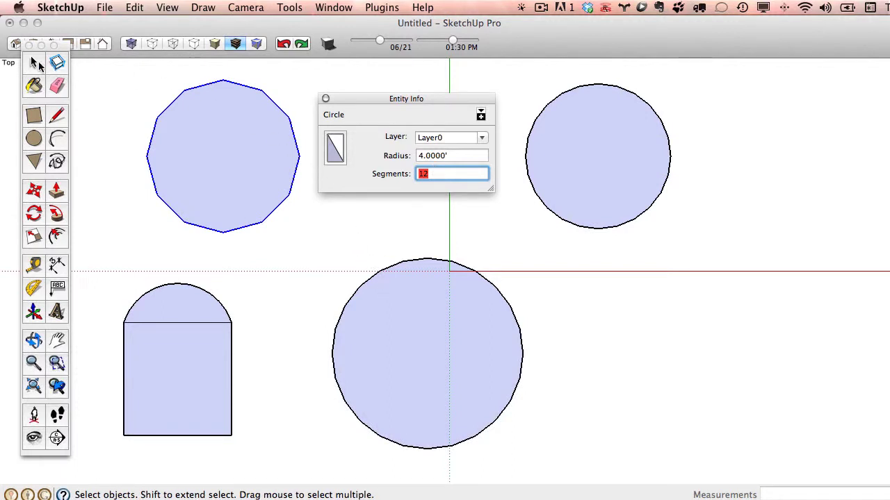
Check the right circle's area of 44.8576, then close Entity Info.
{"action": "left_click", "coordinate": [574, 181]}
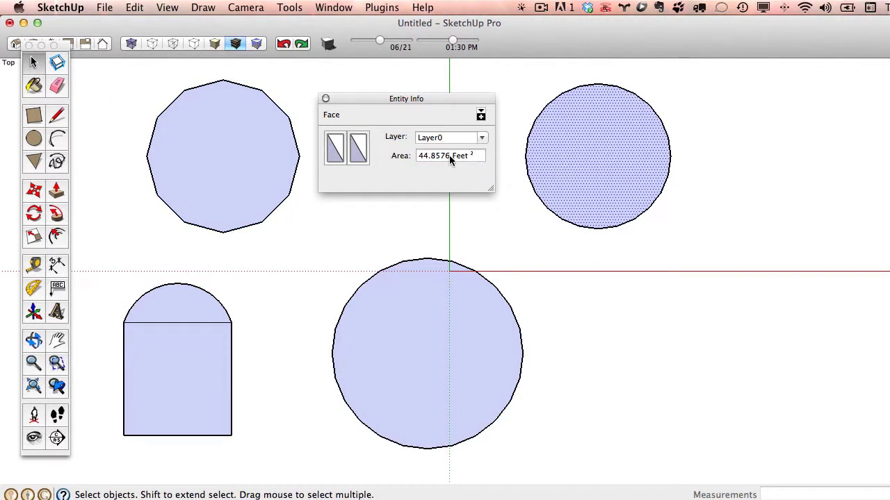
{"action": "triple_click", "coordinate": [445, 158]}
{"action": "left_click", "coordinate": [453, 155]}
{"action": "left_click_drag", "start_coordinate": [452, 154], "coordinate": [405, 156]}
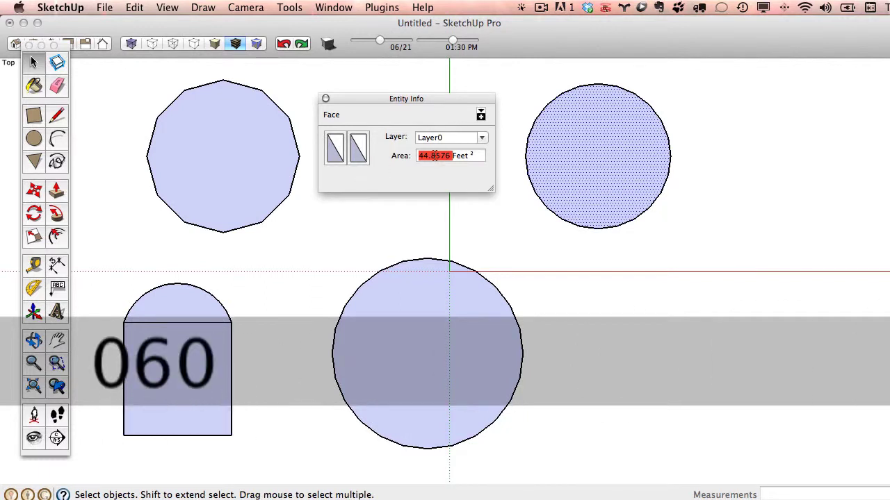
{"action": "left_click", "coordinate": [246, 87]}
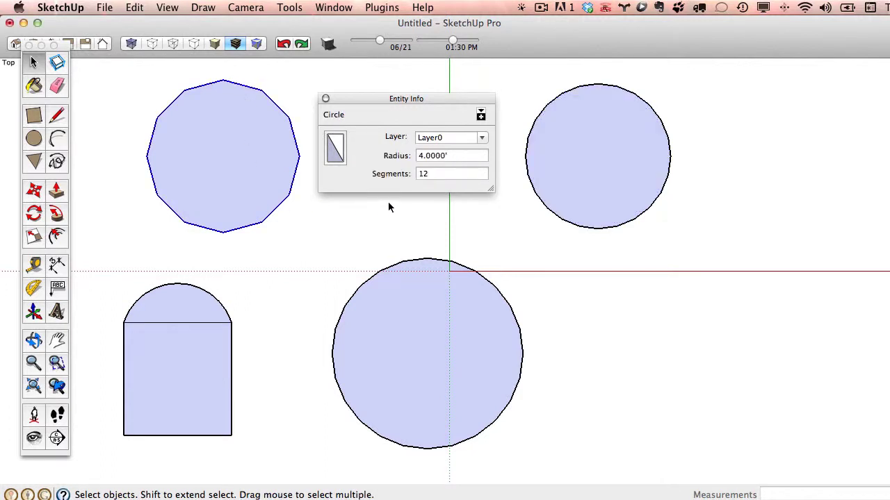
{"action": "left_click", "coordinate": [326, 99]}
Delete all four shapes and draw a 12-sided circle left of the green axis.
{"action": "left_click_drag", "start_coordinate": [85, 70], "coordinate": [779, 461]}
{"action": "key", "text": "Delete"}
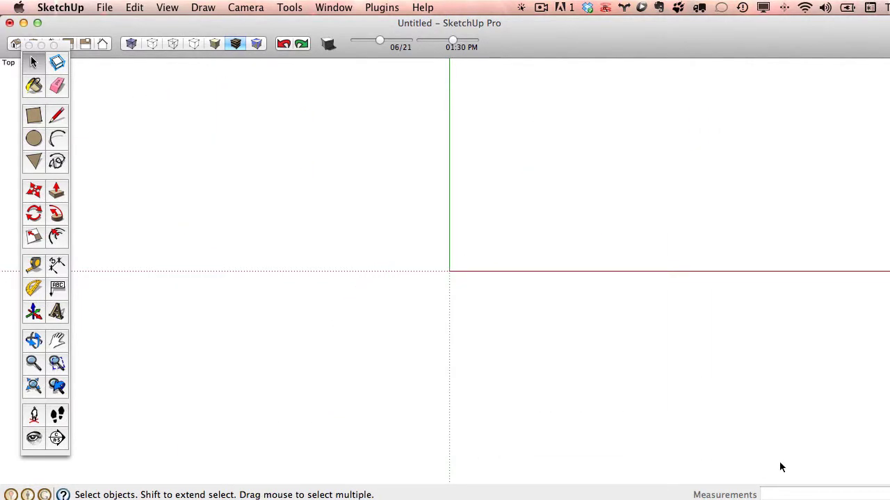
{"action": "left_click", "coordinate": [34, 139]}
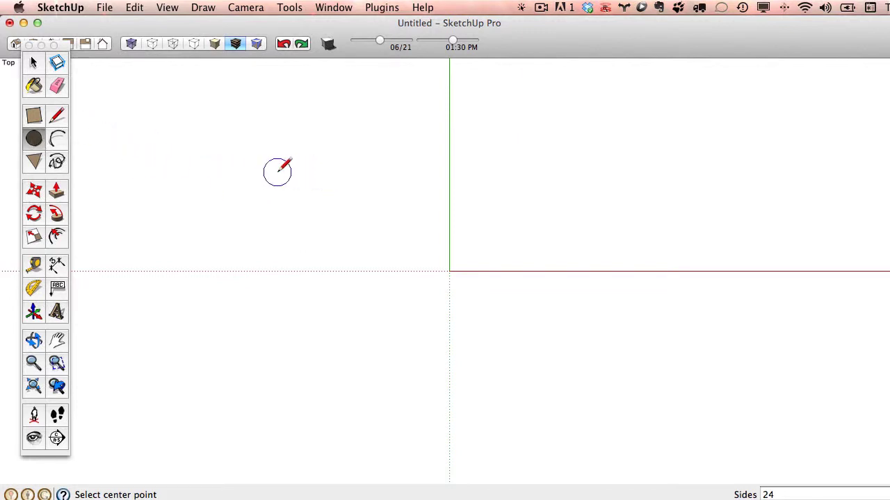
{"action": "type", "text": "12s"}
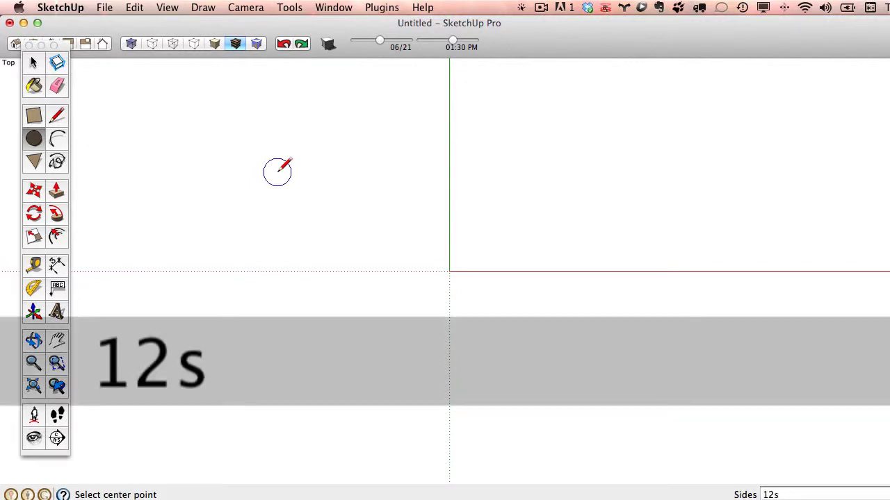
{"action": "key", "text": "Return"}
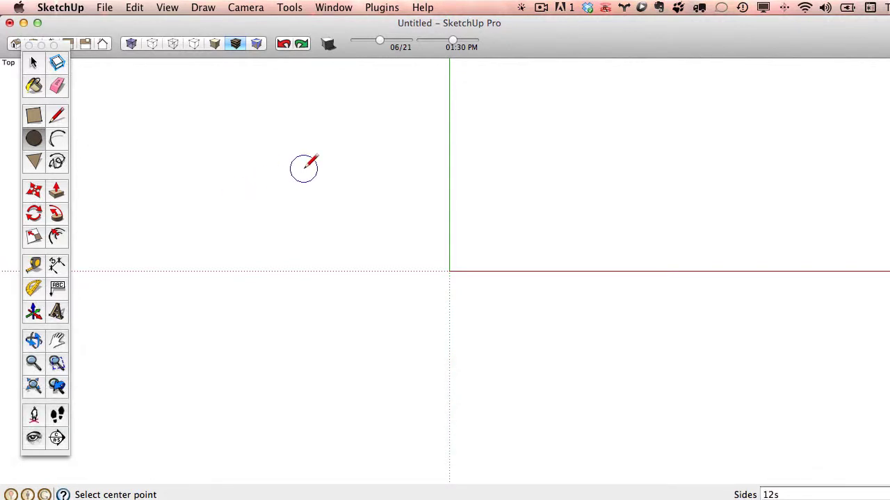
{"action": "left_click", "coordinate": [293, 169]}
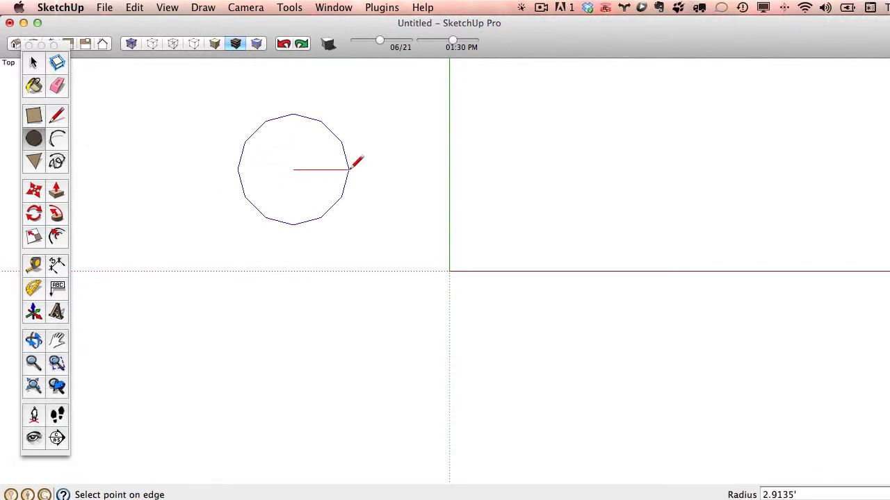
{"action": "left_click", "coordinate": [349, 169]}
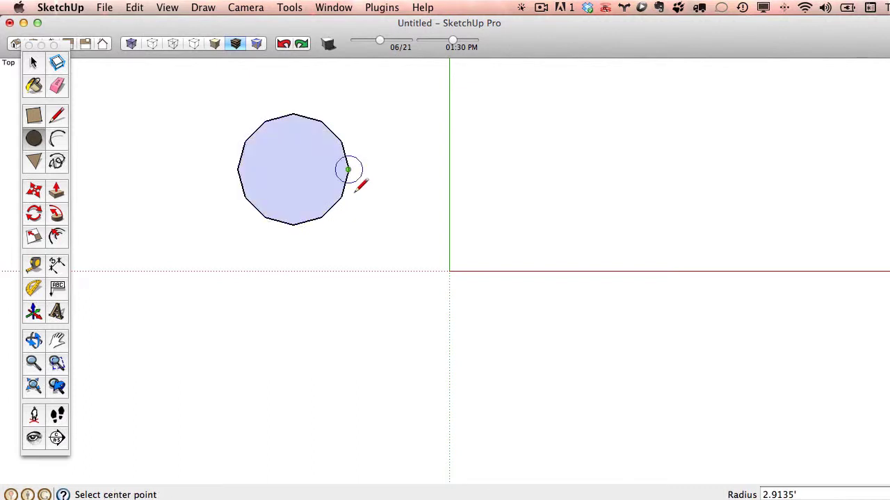
Draw a matching 12-sided polygon right of the green axis, then return to Select.
{"action": "left_click", "coordinate": [32, 162]}
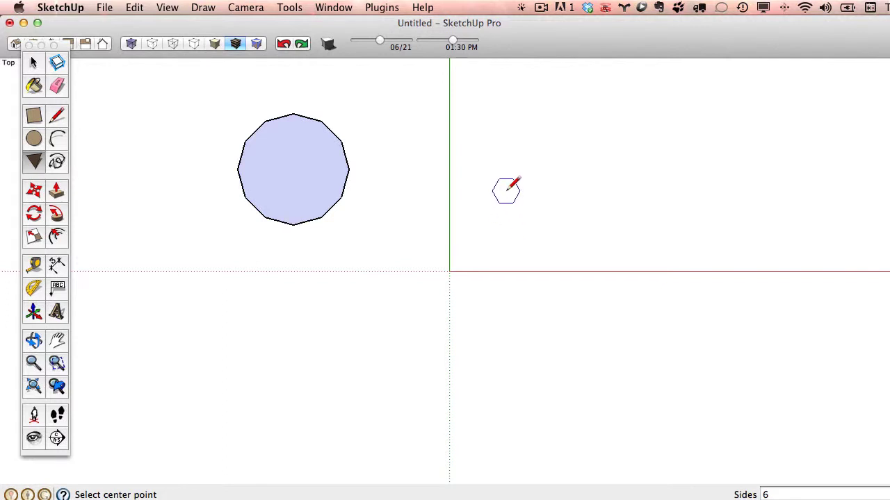
{"action": "type", "text": "12s"}
{"action": "key", "text": "Return"}
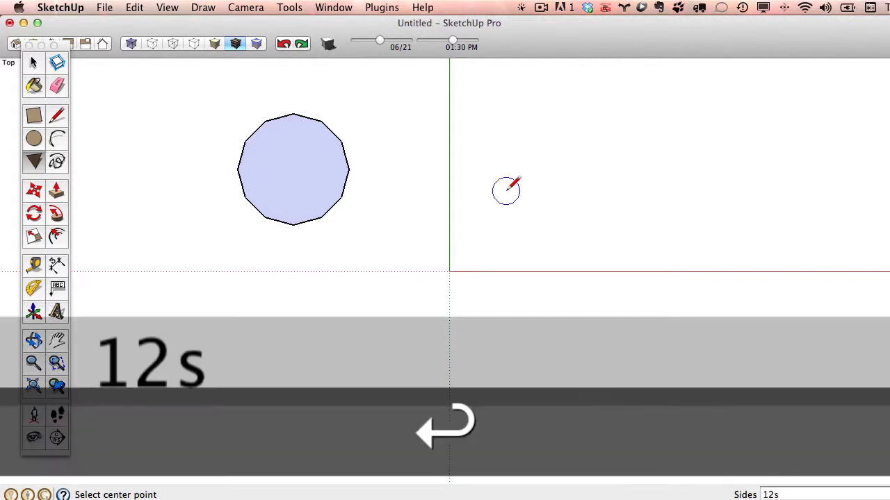
{"action": "left_click", "coordinate": [592, 170]}
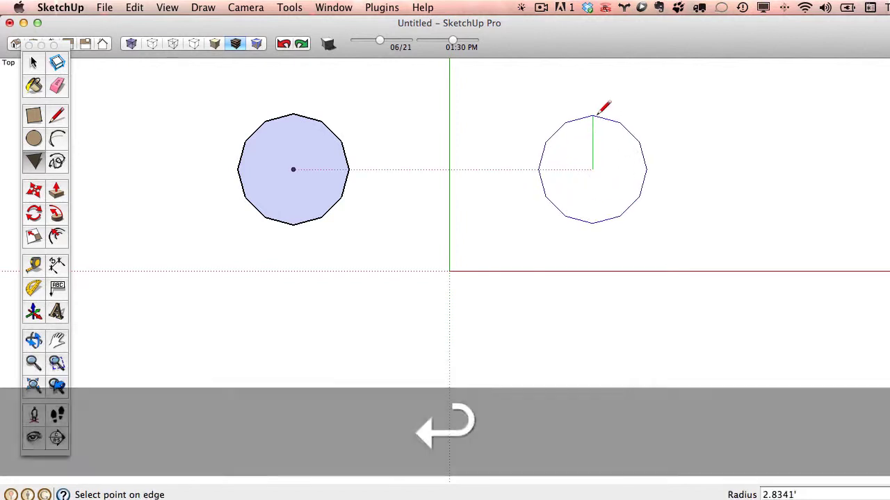
{"action": "left_click", "coordinate": [603, 114]}
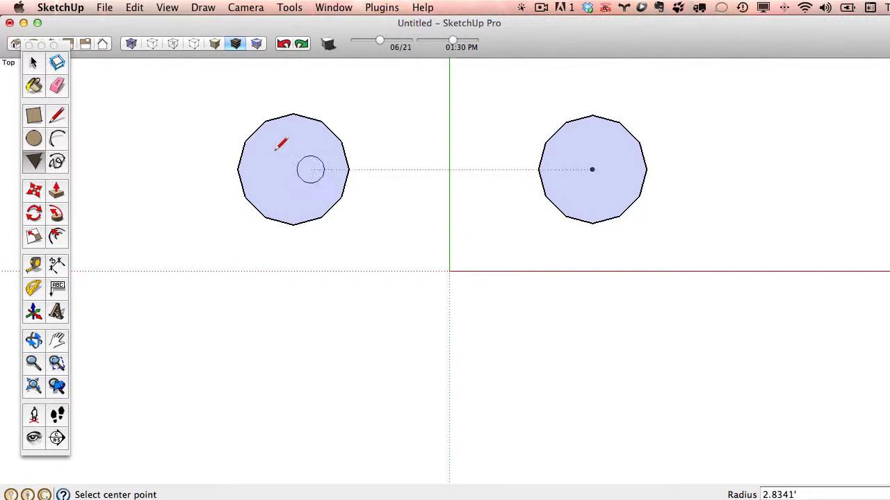
{"action": "left_click", "coordinate": [34, 63]}
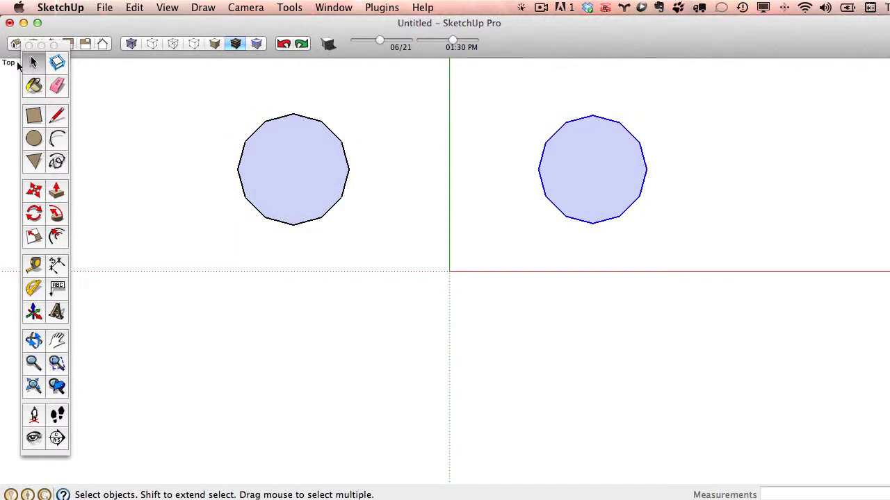
Clear the selection and switch the camera to the isometric 3D view.
{"action": "left_click", "coordinate": [169, 121]}
{"action": "left_click_drag", "start_coordinate": [62, 48], "coordinate": [68, 87]}
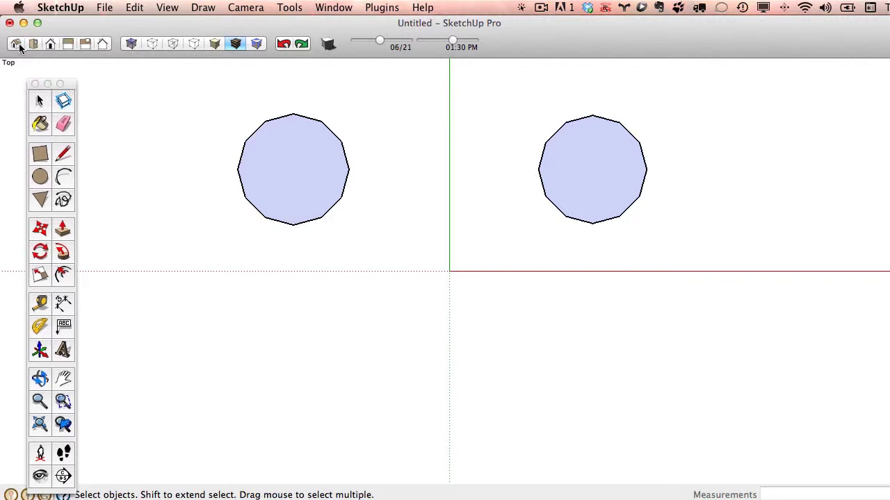
{"action": "left_click", "coordinate": [15, 45]}
{"action": "left_click", "coordinate": [15, 45]}
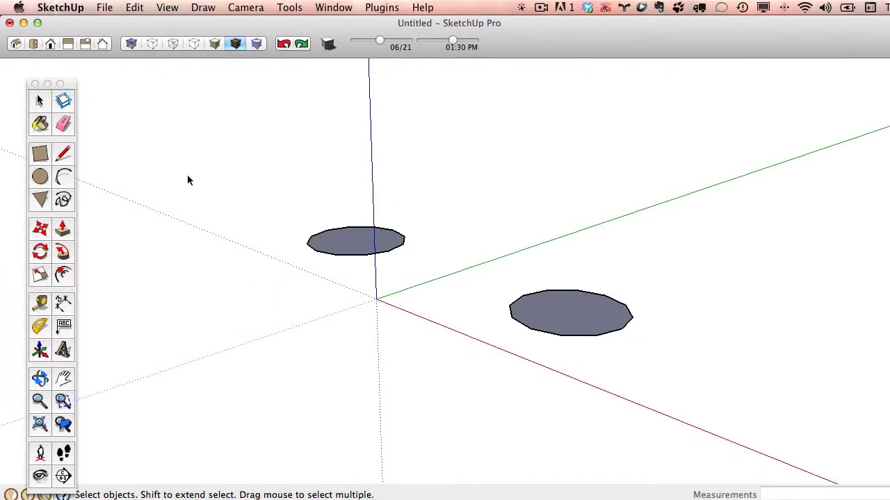
Push/Pull the circle into a tall cylinder and the polygon into a 12-sided prism.
{"action": "left_click", "coordinate": [64, 229]}
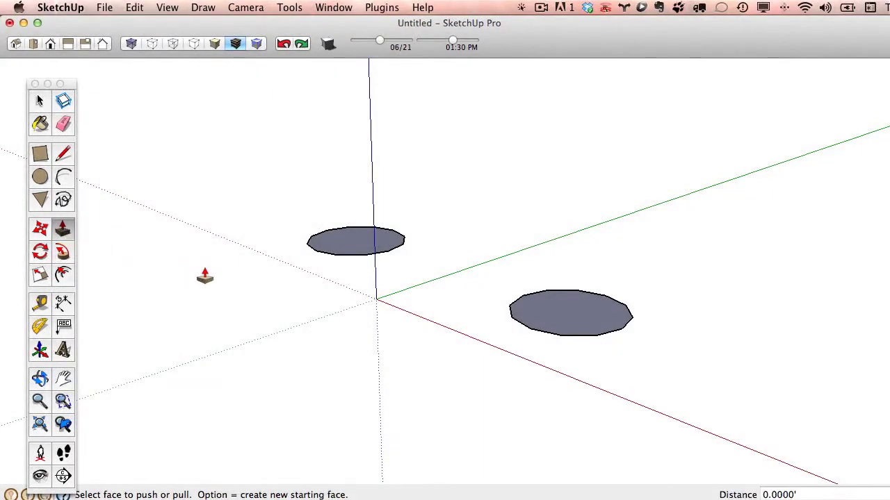
{"action": "left_click", "coordinate": [354, 243]}
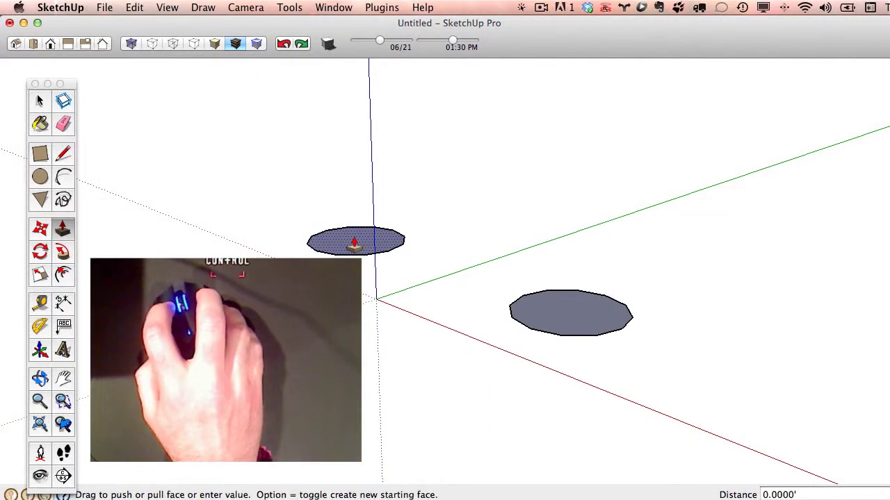
{"action": "left_click_drag", "start_coordinate": [354, 243], "coordinate": [360, 117]}
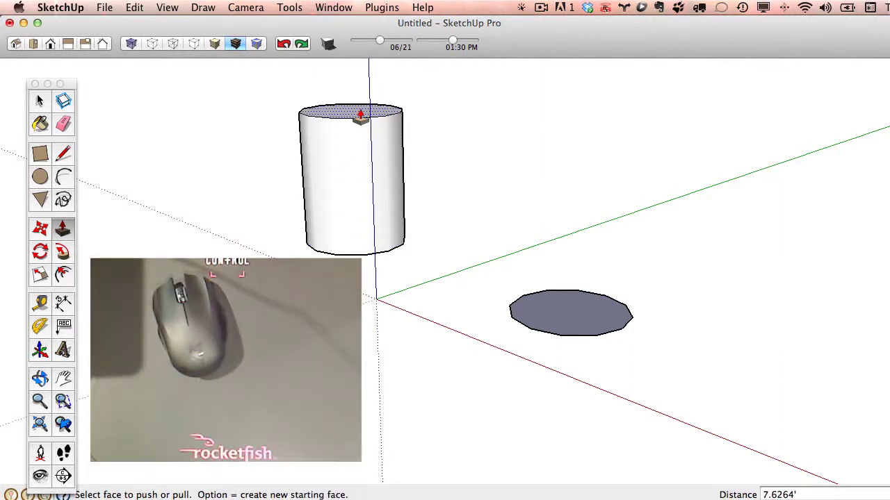
{"action": "left_click", "coordinate": [562, 339]}
{"action": "left_click_drag", "start_coordinate": [561, 338], "coordinate": [584, 224]}
{"action": "mouse_move", "coordinate": [334, 247]}
{"action": "middle_mouse_down"}
{"action": "mouse_move", "coordinate": [755, 241]}
{"action": "mouse_move", "coordinate": [534, 248]}
{"action": "mouse_move", "coordinate": [413, 280]}
{"action": "mouse_move", "coordinate": [713, 302]}
{"action": "mouse_move", "coordinate": [472, 284]}
{"action": "middle_mouse_up"}
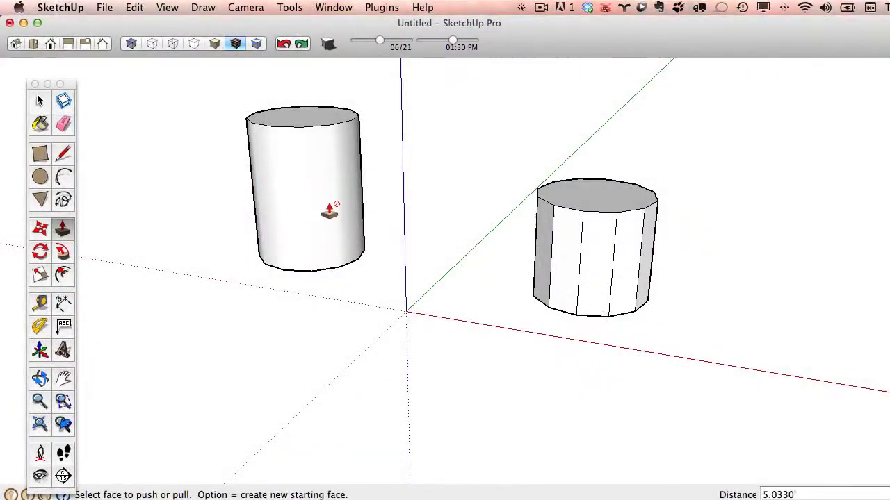
{"action": "middle_click_drag", "start_coordinate": [329, 209], "coordinate": [280, 248]}
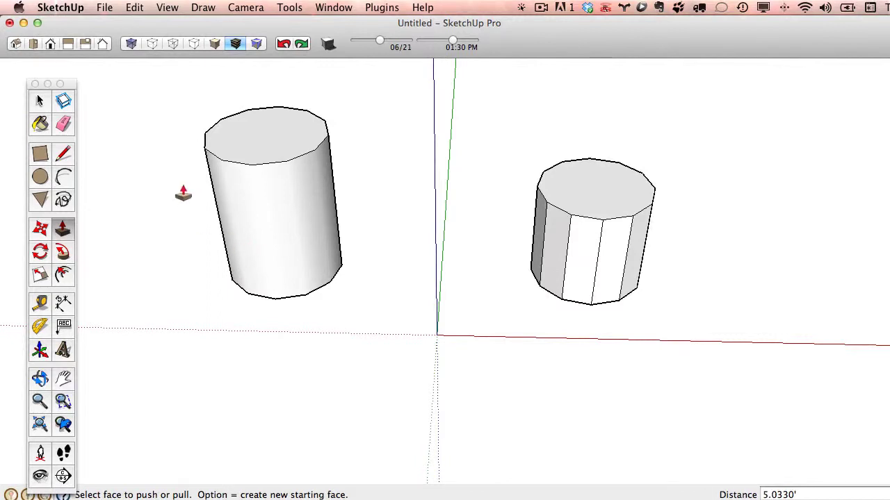
Open Entity Info for the cylinder's top face, then inspect its single curved side surface.
{"action": "left_click", "coordinate": [41, 103]}
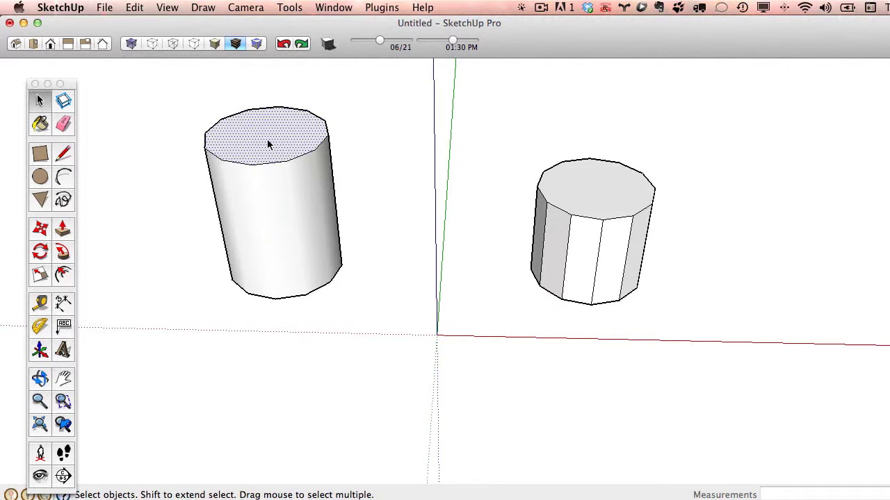
{"action": "right_click", "coordinate": [260, 126]}
{"action": "left_click", "coordinate": [292, 139]}
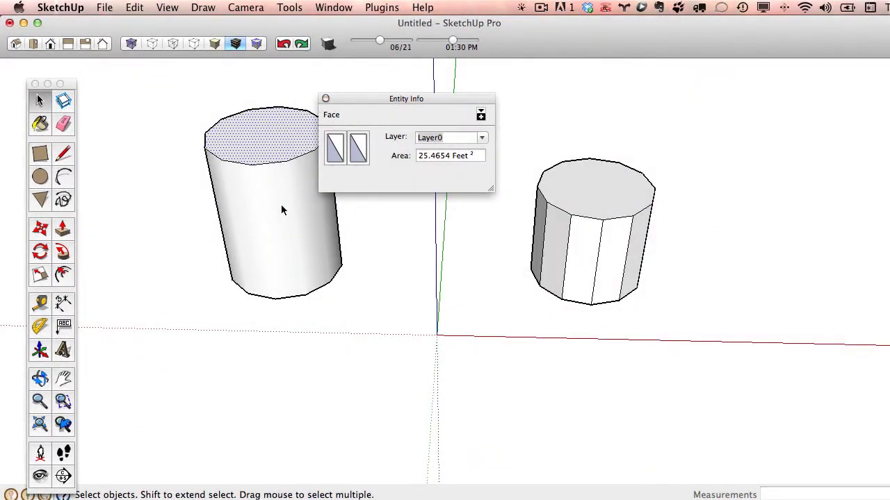
{"action": "left_click", "coordinate": [281, 206]}
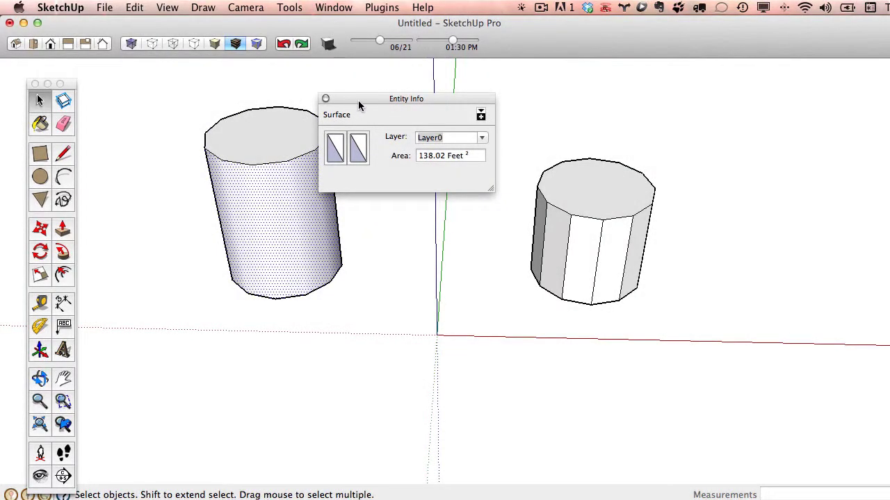
{"action": "left_click_drag", "start_coordinate": [358, 104], "coordinate": [370, 332]}
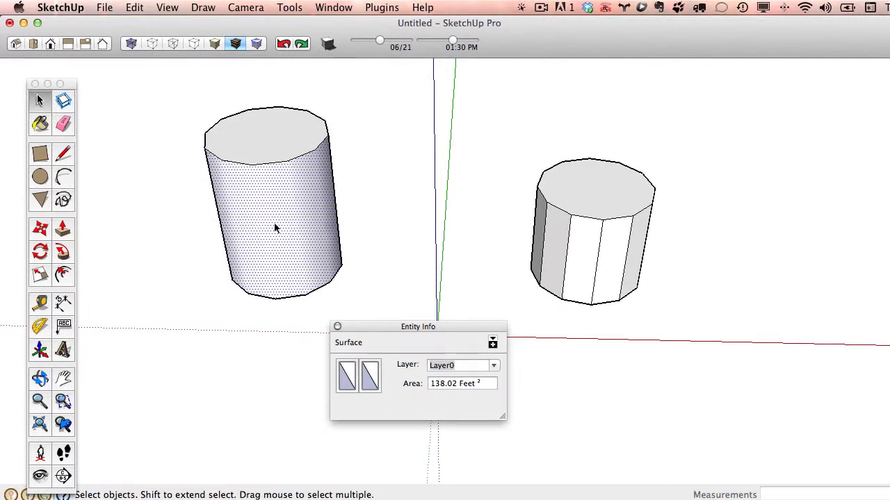
Select three individual side faces of the prism to compare them in Entity Info.
{"action": "left_click", "coordinate": [577, 259]}
{"action": "left_click", "coordinate": [607, 260]}
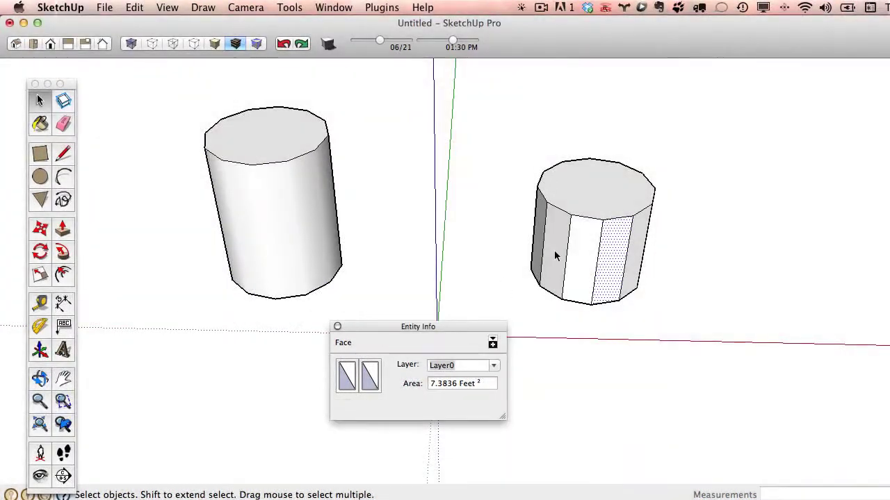
{"action": "left_click", "coordinate": [557, 255]}
Push/Pull several prism side faces outward into rectangular arms, forming a cross-like block.
{"action": "left_click_drag", "start_coordinate": [408, 324], "coordinate": [768, 118]}
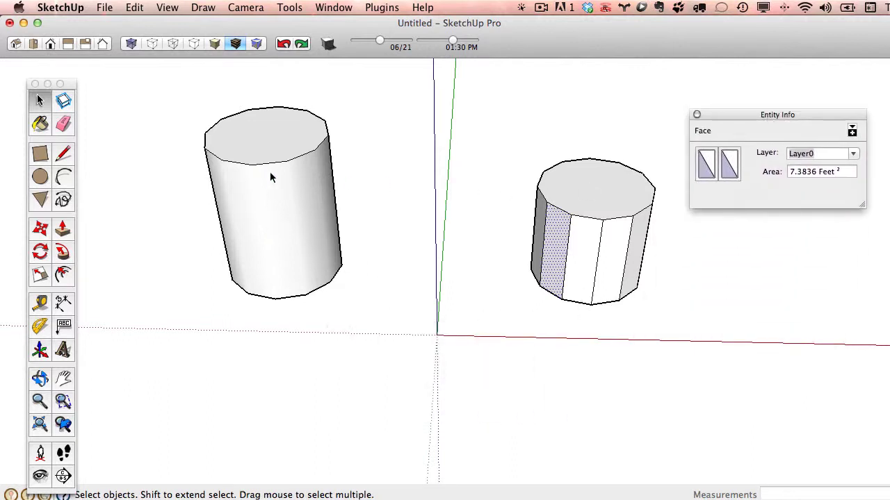
{"action": "left_click", "coordinate": [63, 228]}
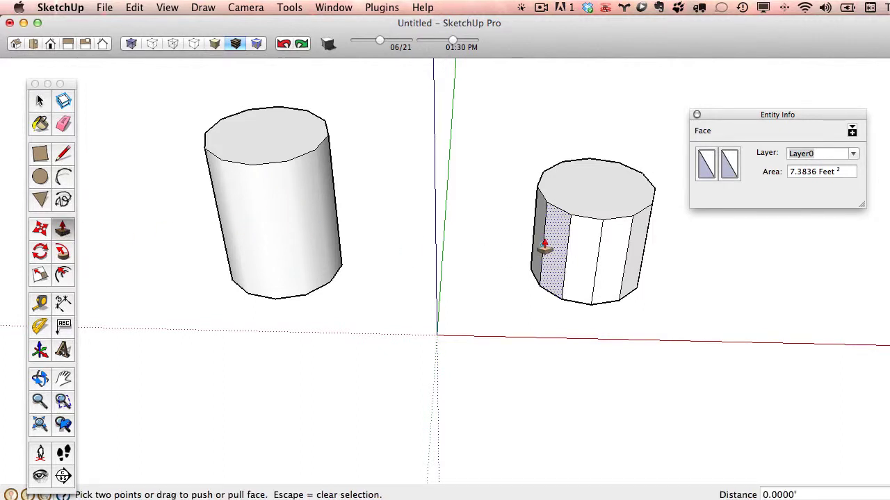
{"action": "left_click_drag", "start_coordinate": [542, 263], "coordinate": [448, 348]}
{"action": "left_click_drag", "start_coordinate": [616, 285], "coordinate": [687, 383]}
{"action": "middle_click_drag", "start_coordinate": [673, 267], "coordinate": [562, 373]}
{"action": "left_click_drag", "start_coordinate": [562, 374], "coordinate": [779, 374]}
{"action": "middle_click_drag", "start_coordinate": [779, 373], "coordinate": [452, 417]}
{"action": "left_click_drag", "start_coordinate": [452, 417], "coordinate": [559, 363]}
{"action": "middle_click_drag", "start_coordinate": [559, 364], "coordinate": [681, 371]}
Turn on View > Hidden Geometry to reveal the cylinder's side faces.
{"action": "left_click", "coordinate": [244, 8]}
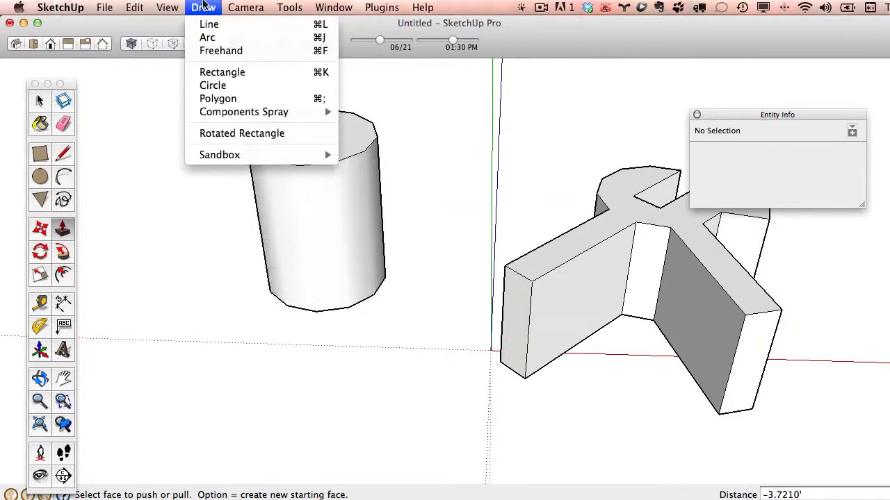
{"action": "mouse_move", "coordinate": [170, 8]}
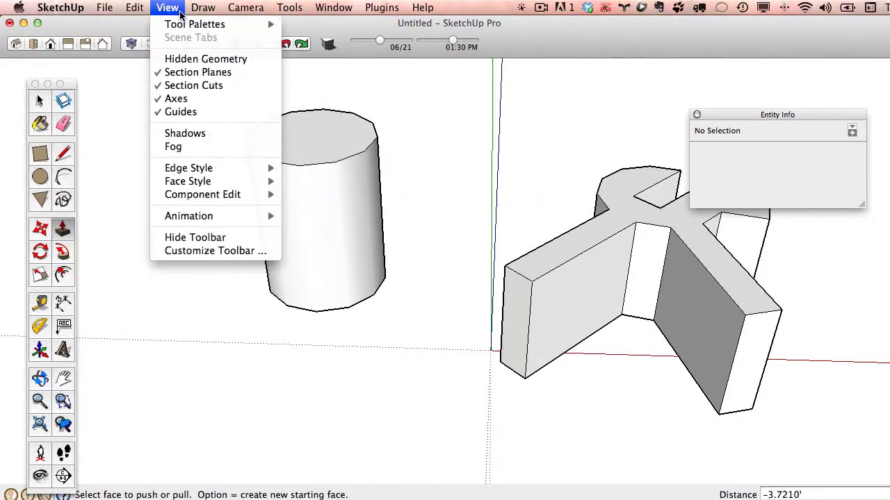
{"action": "mouse_move", "coordinate": [254, 7]}
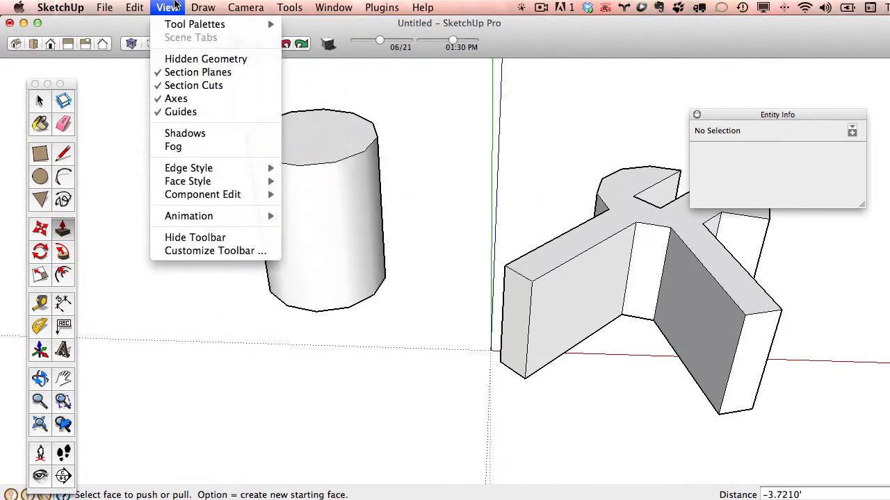
{"action": "left_click", "coordinate": [187, 59]}
{"action": "middle_click_drag", "start_coordinate": [232, 235], "coordinate": [250, 240]}
Push/Pull cylinder side faces out into slabs, one by 4.4174', and push in a notch.
{"action": "key", "text": "p"}
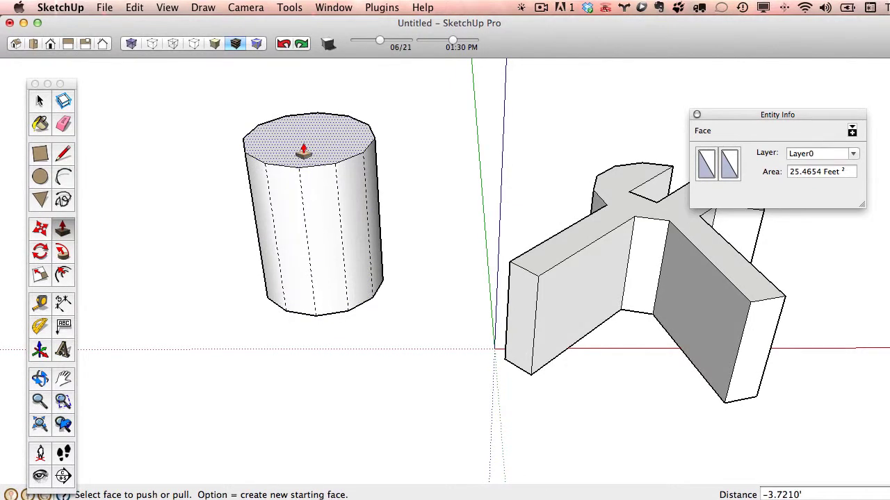
{"action": "left_click_drag", "start_coordinate": [281, 270], "coordinate": [234, 296]}
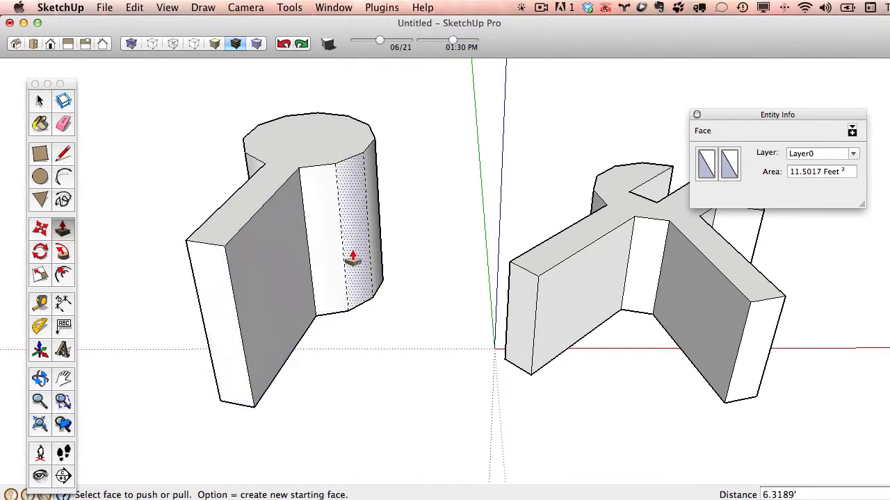
{"action": "left_click_drag", "start_coordinate": [355, 259], "coordinate": [348, 197]}
{"action": "middle_click_drag", "start_coordinate": [347, 197], "coordinate": [405, 281]}
{"action": "left_click_drag", "start_coordinate": [302, 338], "coordinate": [264, 357]}
{"action": "middle_click_drag", "start_coordinate": [264, 358], "coordinate": [591, 316]}
Turn Hidden Geometry off again and orbit to view both models.
{"action": "left_click", "coordinate": [167, 7]}
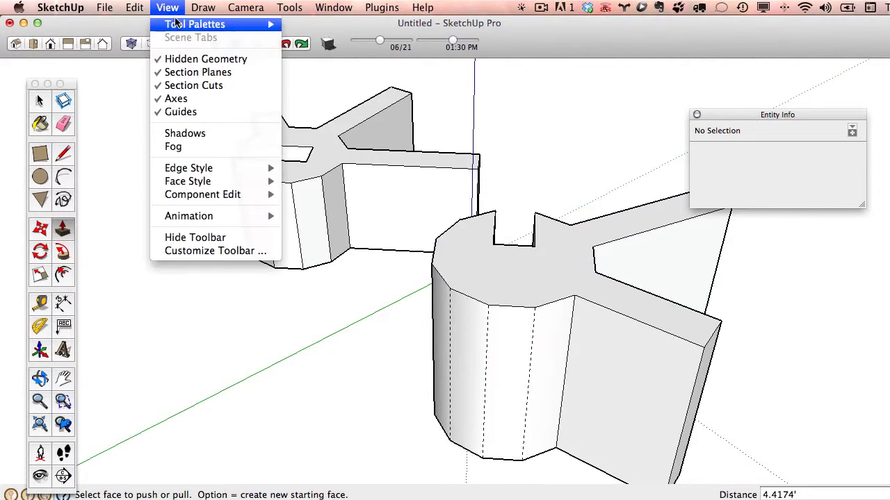
{"action": "left_click", "coordinate": [205, 60]}
{"action": "middle_click_drag", "start_coordinate": [444, 283], "coordinate": [566, 301]}
{"action": "middle_click_drag", "start_coordinate": [647, 318], "coordinate": [341, 258]}
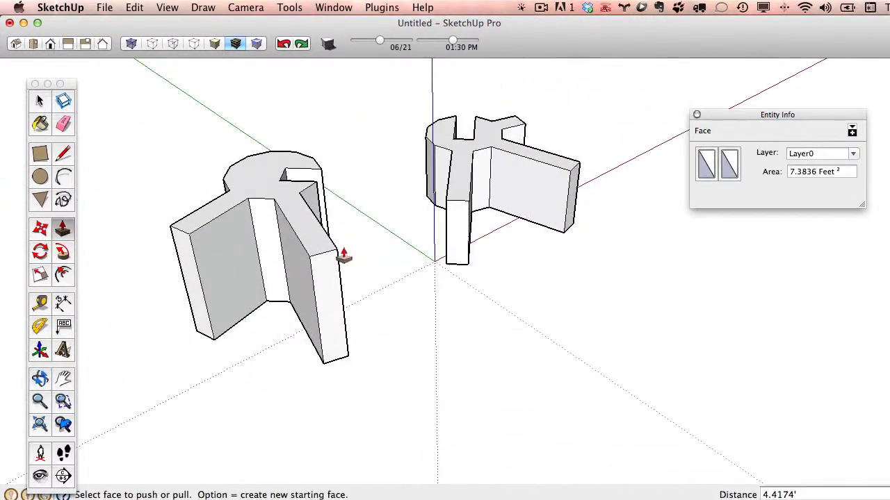
{"action": "left_click", "coordinate": [130, 9]}
{"action": "mouse_move", "coordinate": [167, 9]}
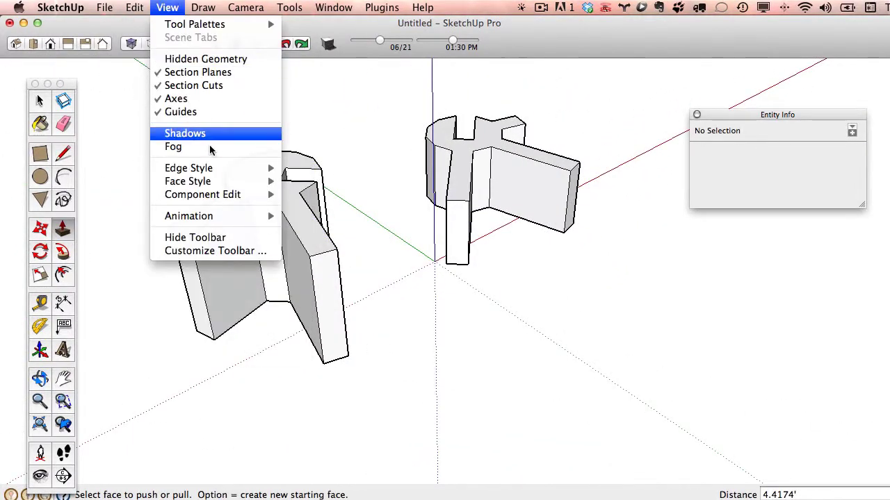
{"action": "mouse_move", "coordinate": [212, 170]}
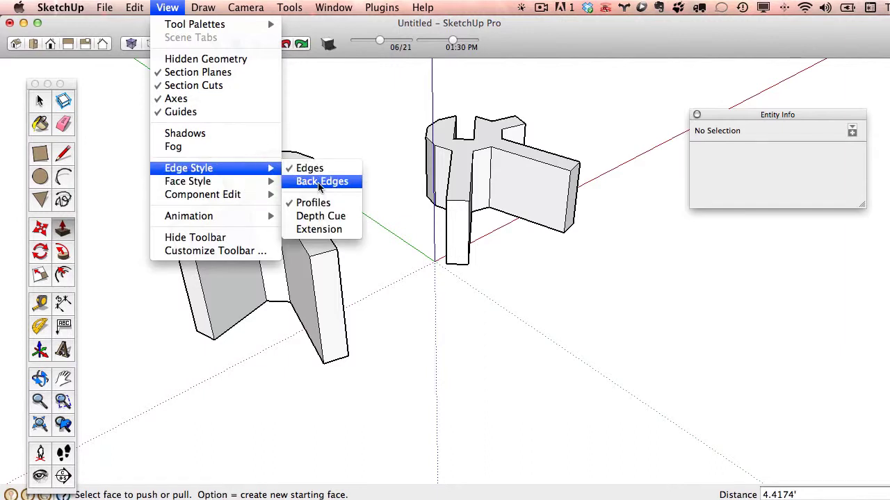
{"action": "left_click", "coordinate": [321, 182]}
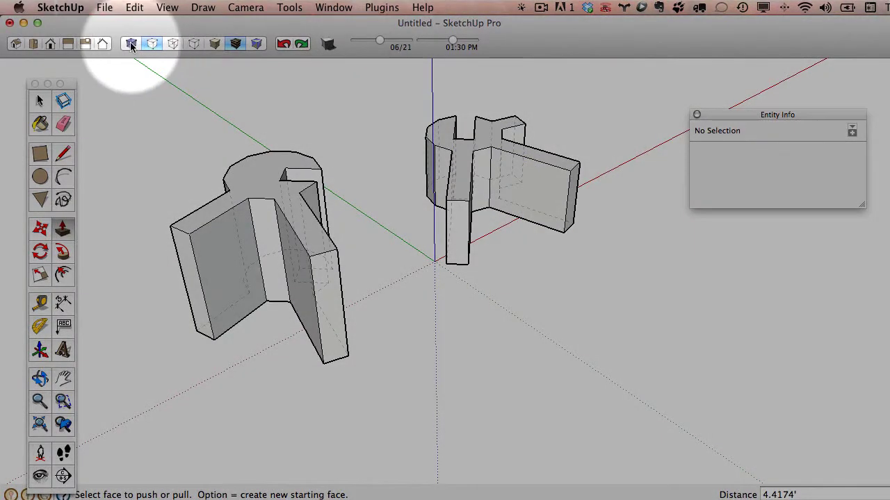
{"action": "left_click", "coordinate": [130, 43]}
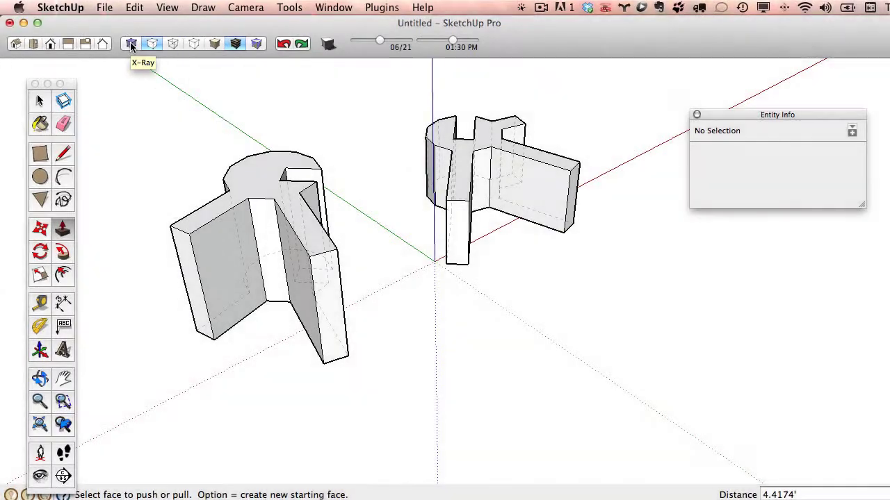
{"action": "middle_click_drag", "start_coordinate": [254, 223], "coordinate": [201, 235]}
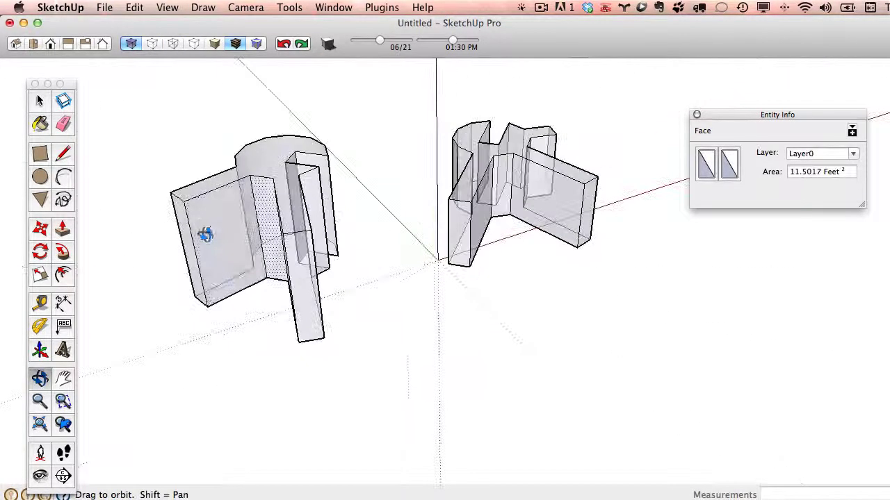
{"action": "left_click", "coordinate": [129, 45]}
{"action": "left_click", "coordinate": [167, 7]}
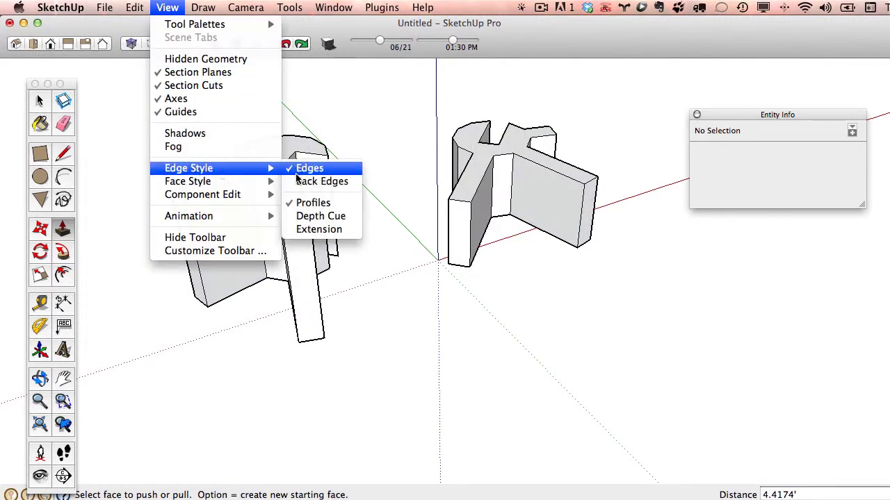
{"action": "left_click", "coordinate": [421, 204]}
{"action": "middle_click_drag", "start_coordinate": [521, 284], "coordinate": [615, 342]}
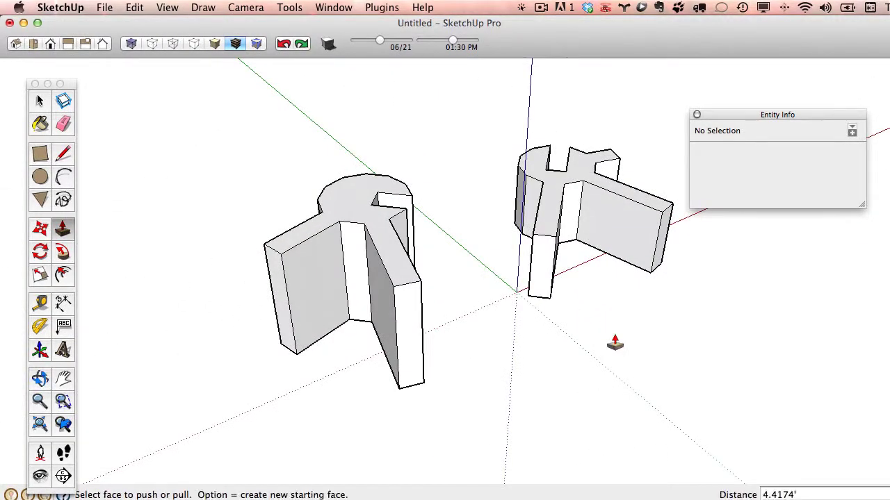